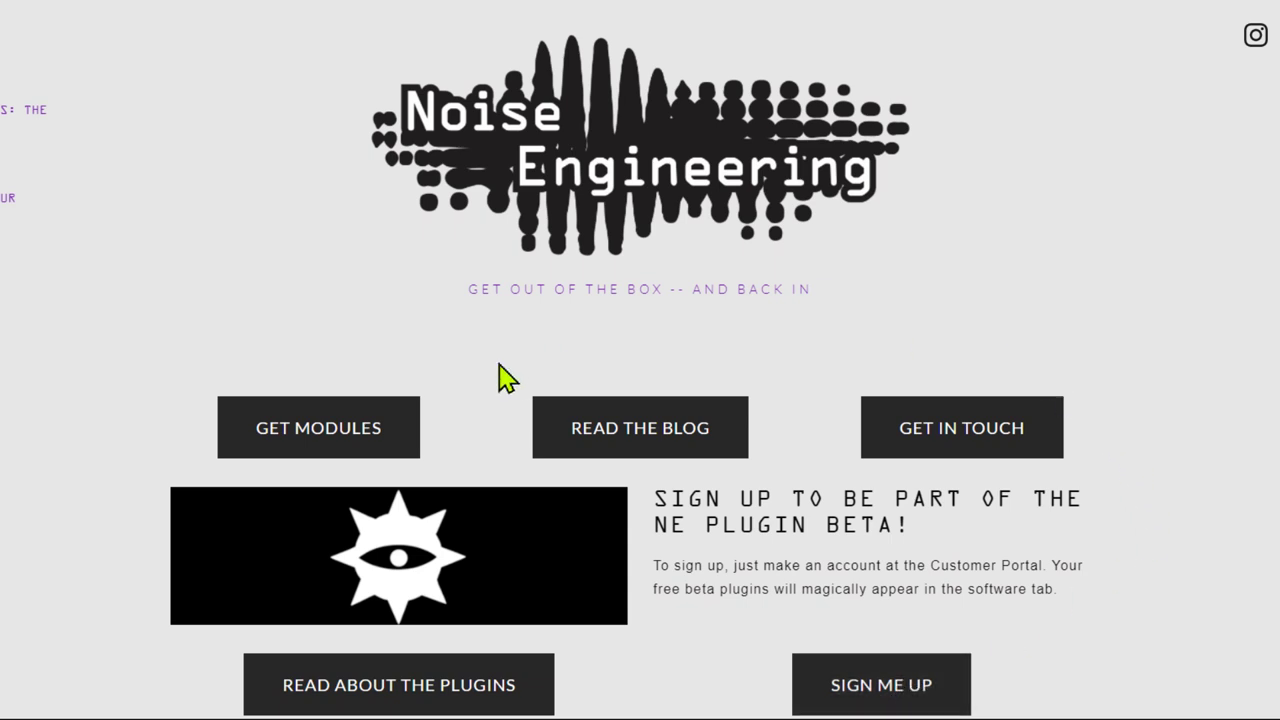
# Highlight the plugin beta sign-up text up to its Customer Portal mention.
pyautogui.moveTo(844, 565); pyautogui.dragTo(903, 566)
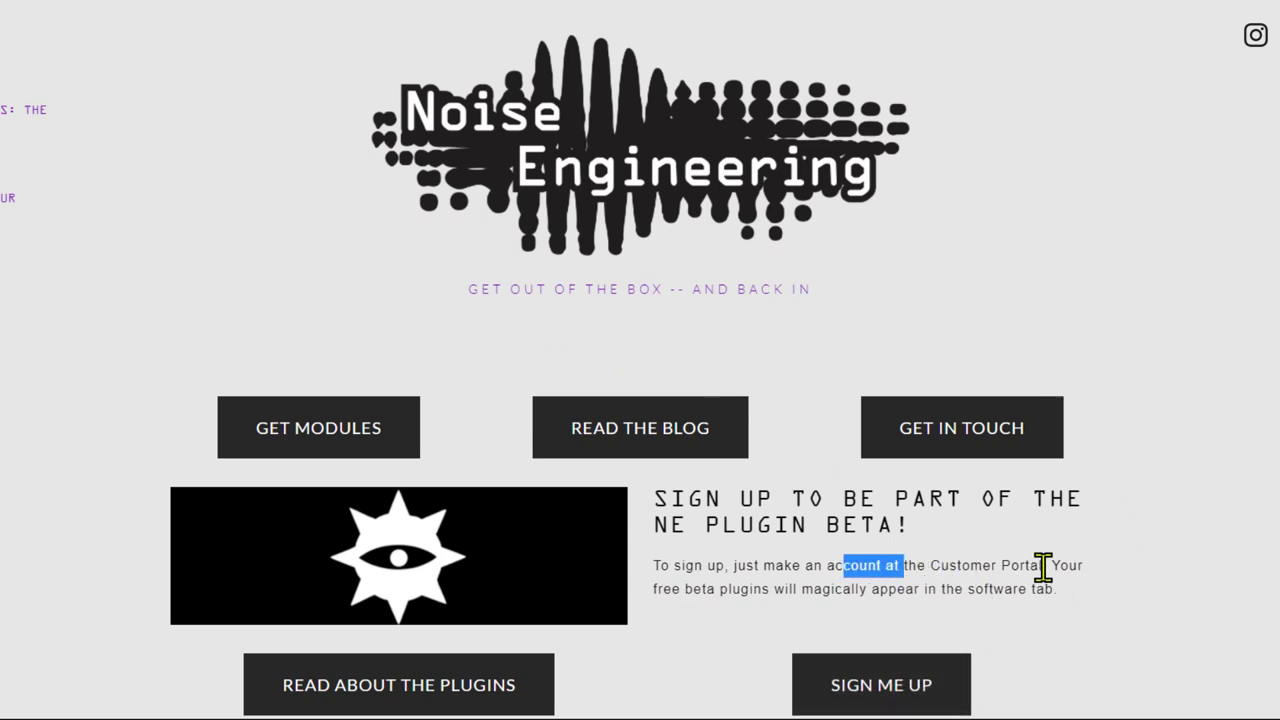
pyautogui.moveTo(1043, 565); pyautogui.dragTo(1046, 566)
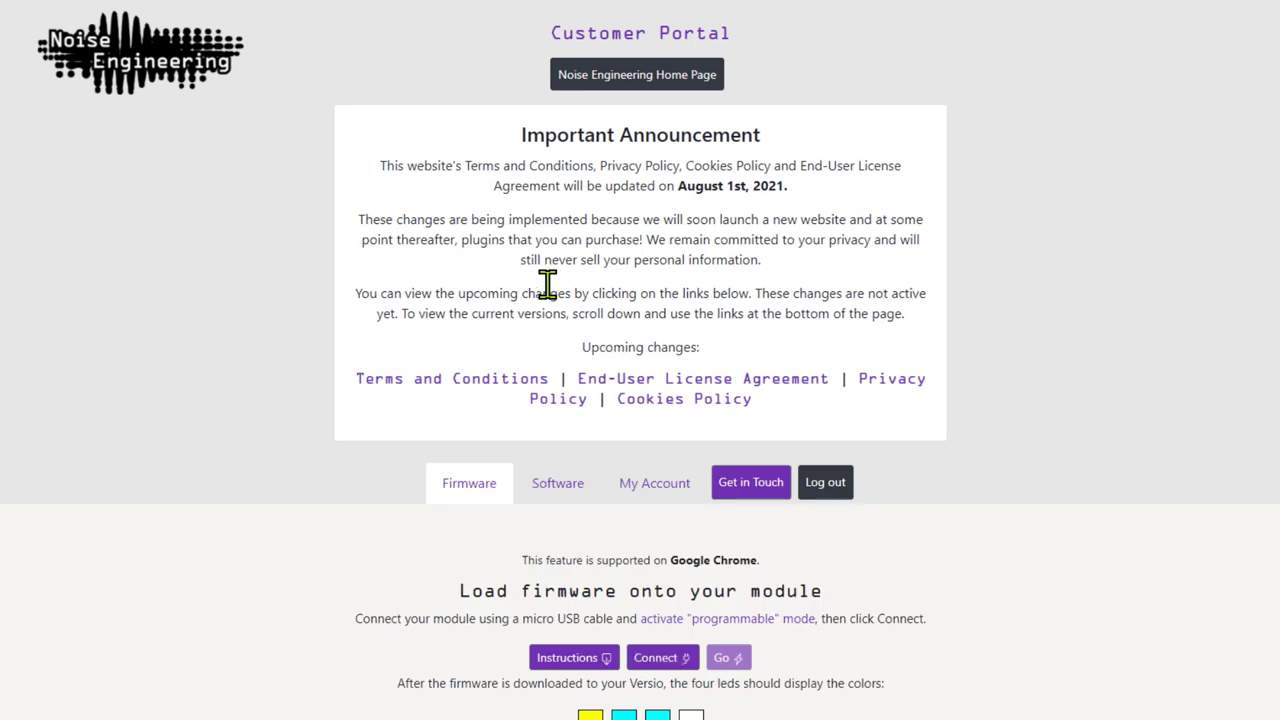
# Scroll down the Noise Engineering Customer Portal page.
pyautogui.scroll(-2, 548, 284)
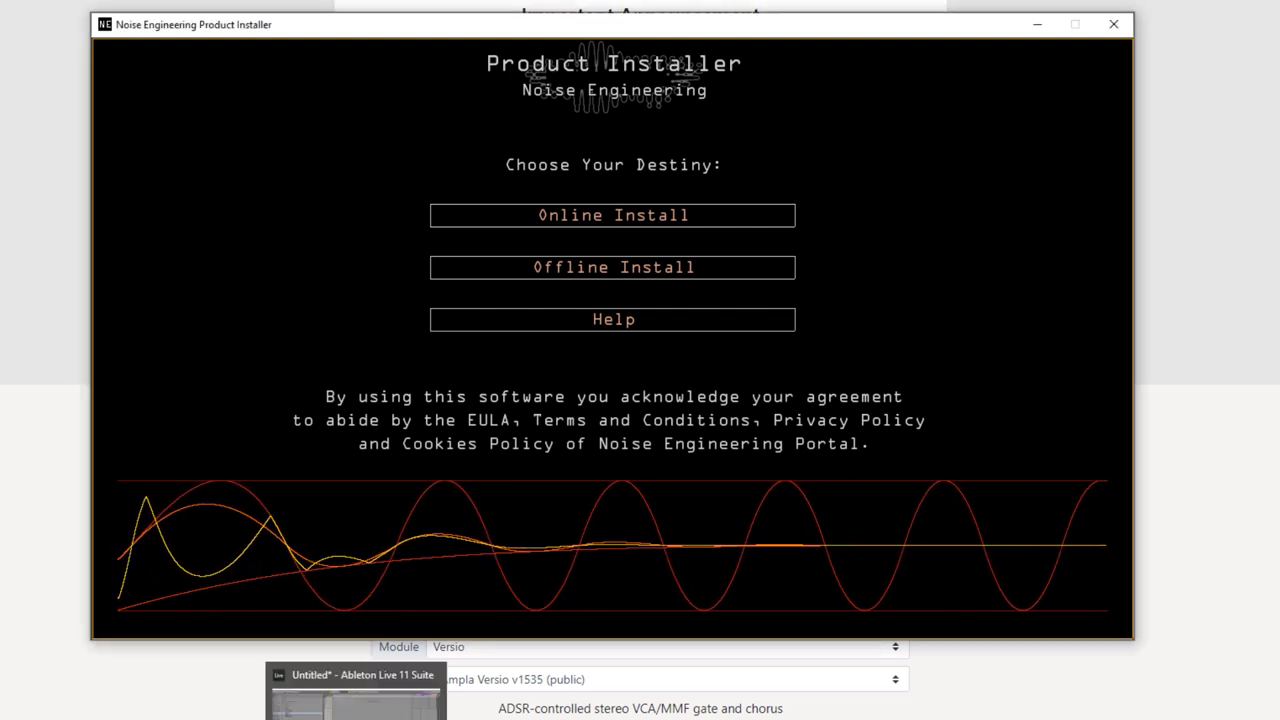
# Bring the Ableton Live 11 Suite window to the front.
pyautogui.click(356, 700)
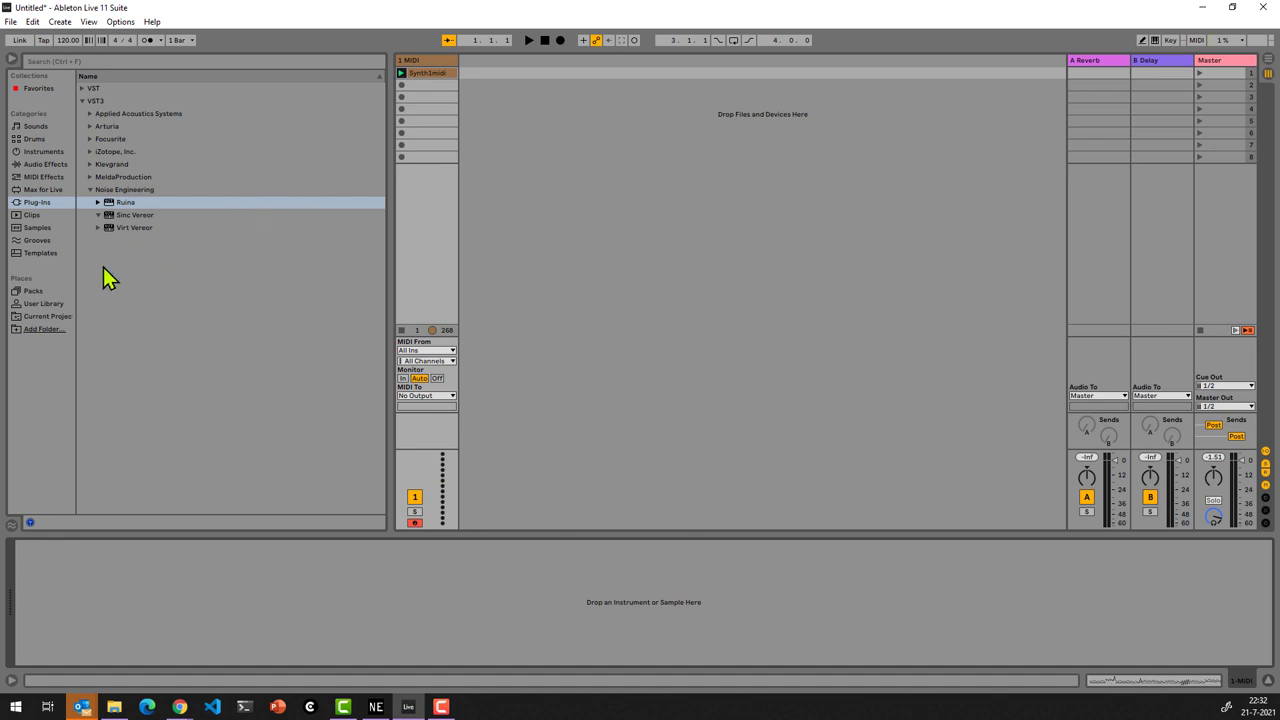
# Load Sinc Vereor onto the MIDI track and centre its plugin window.
pyautogui.click(124, 217)
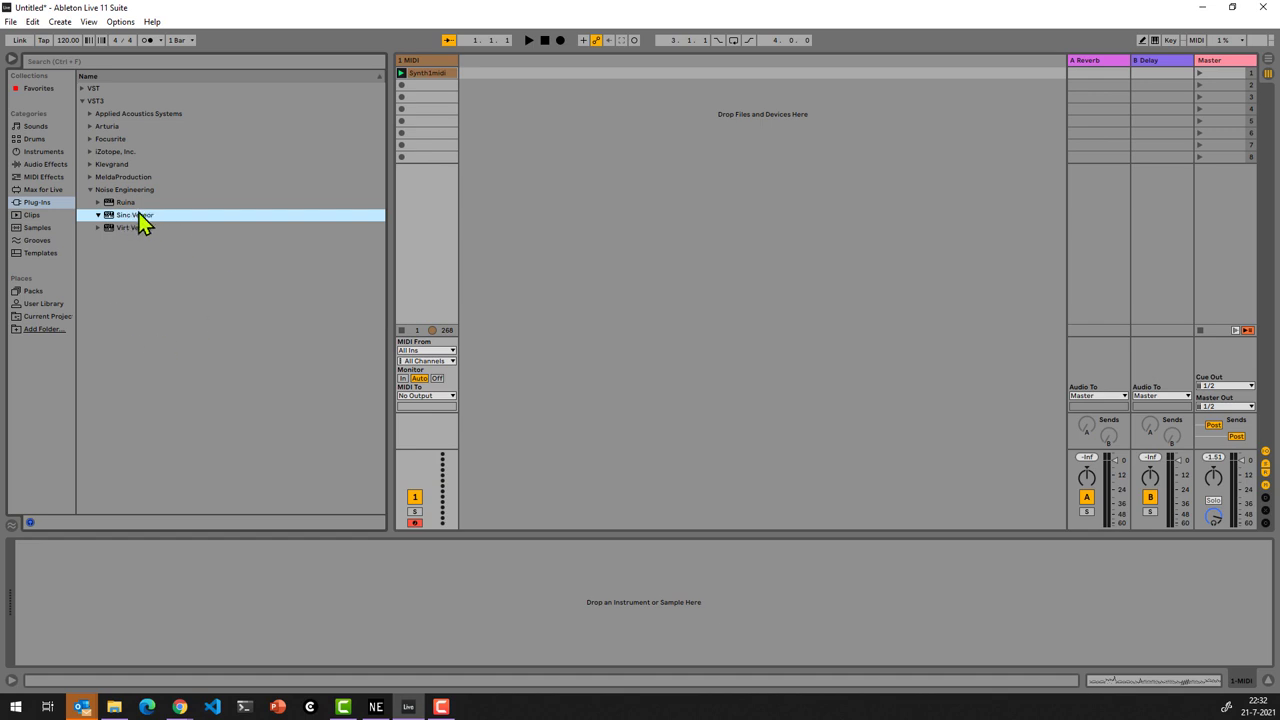
pyautogui.moveTo(121, 218); pyautogui.dragTo(516, 560)
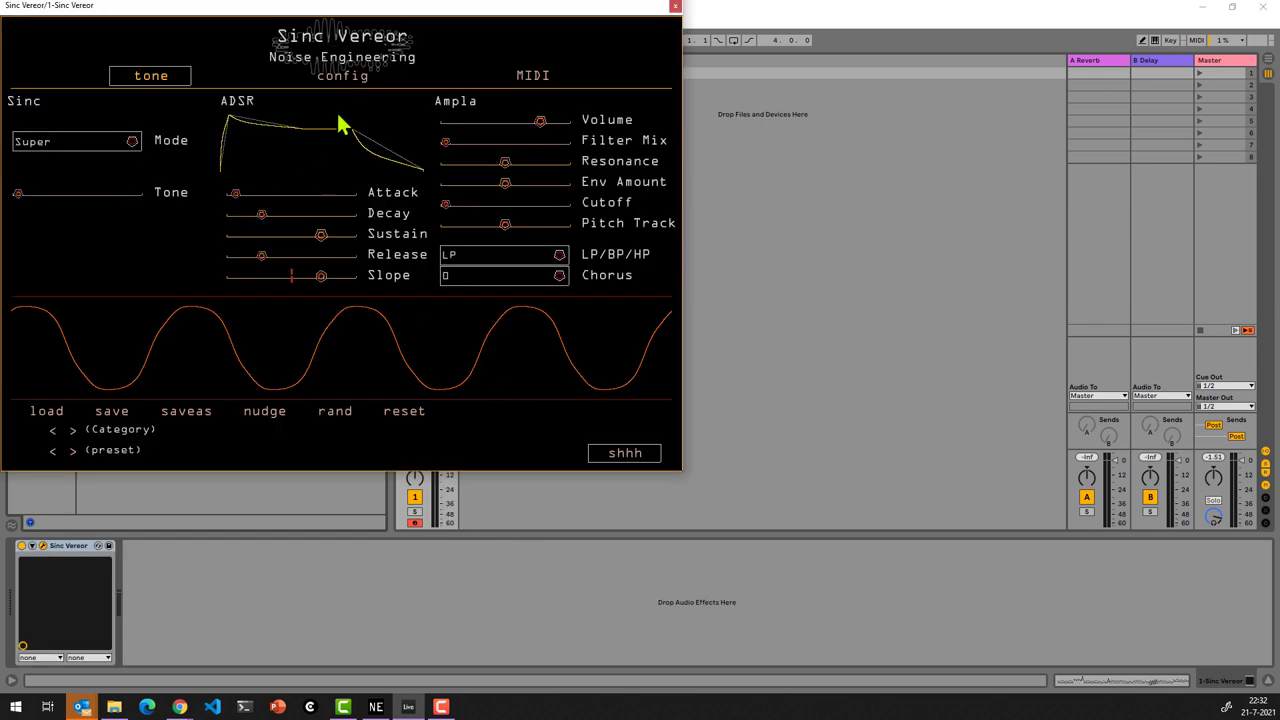
pyautogui.moveTo(306, 4); pyautogui.dragTo(806, 134)
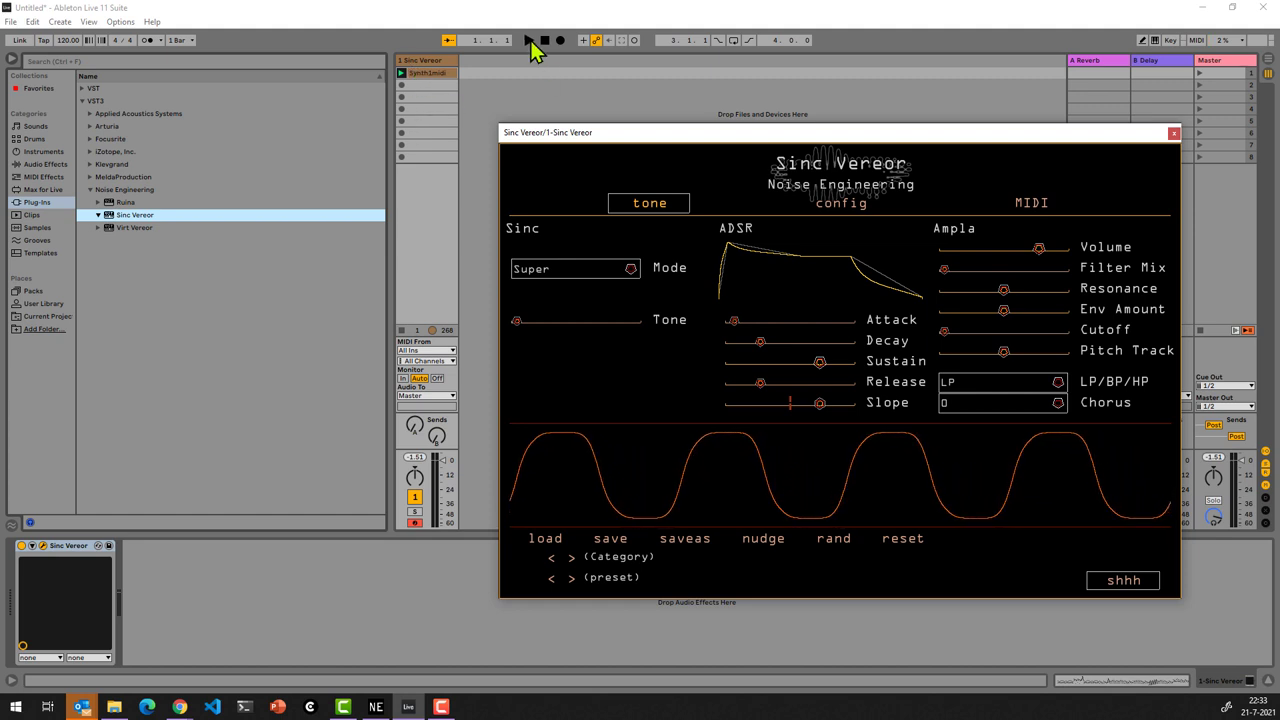
# Start playback and raise Sinc Vereor's Tone while staying in Super mode.
pyautogui.click(529, 41)
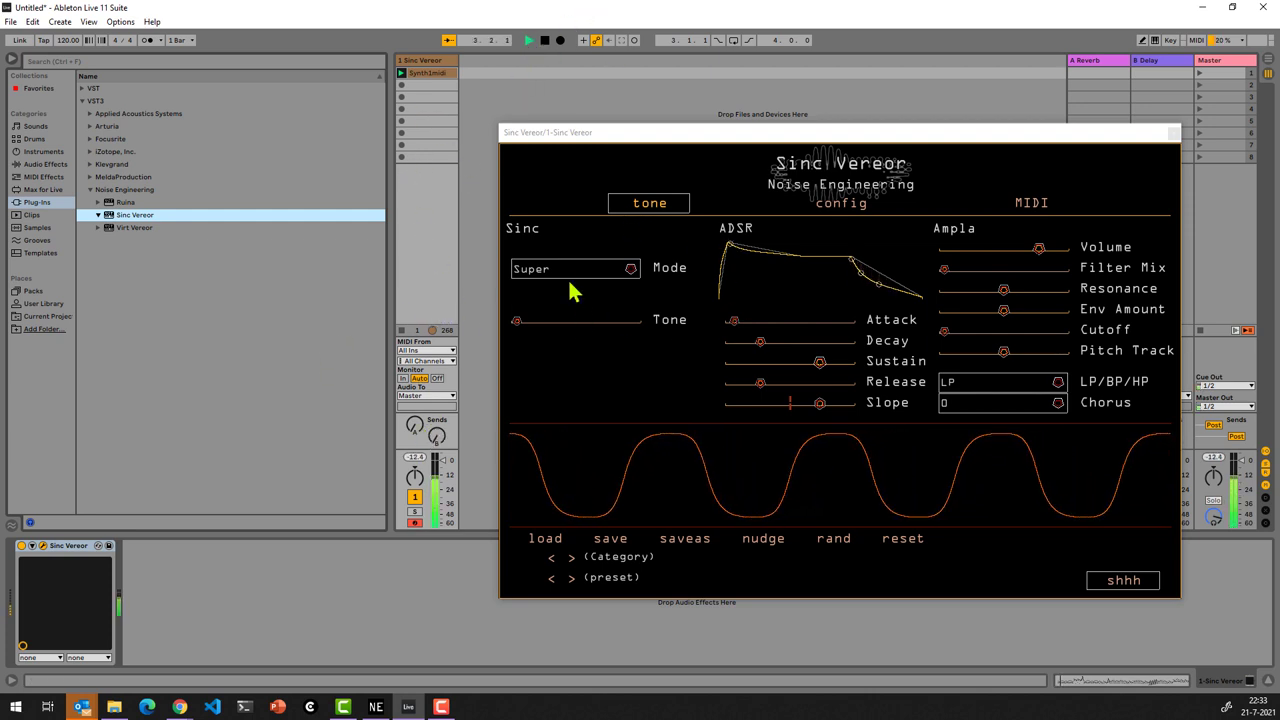
pyautogui.click(630, 276)
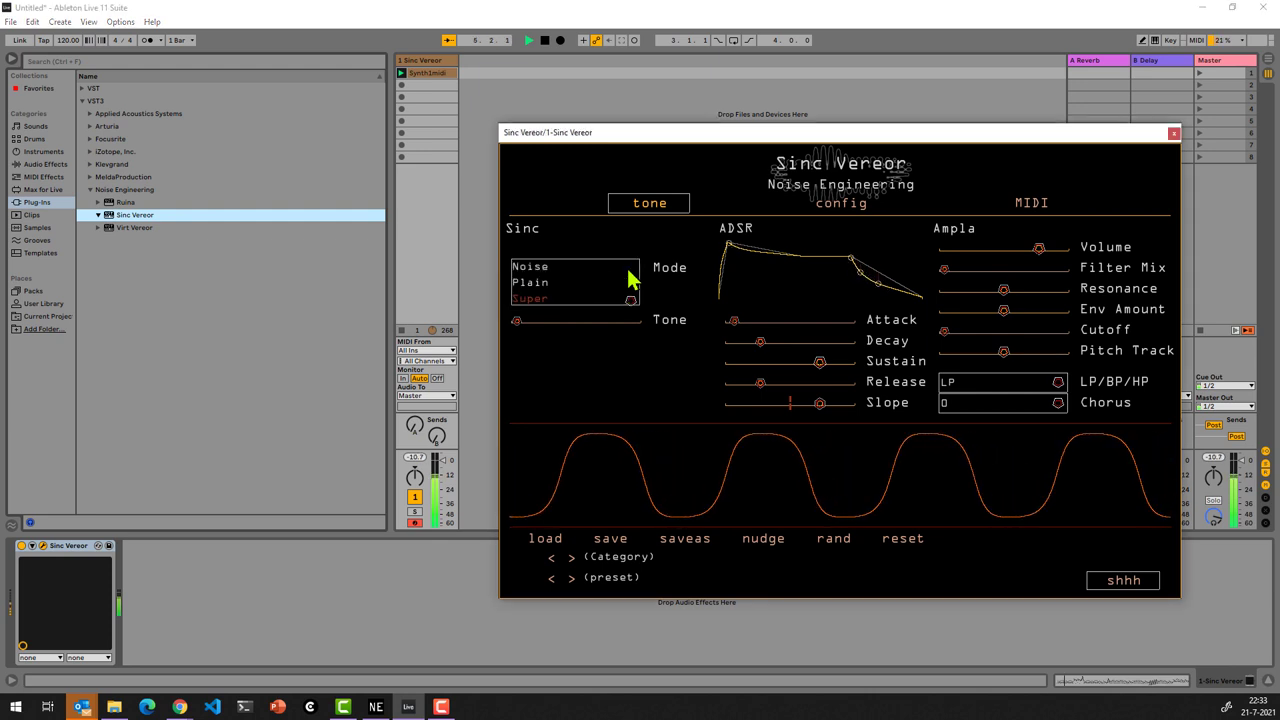
pyautogui.click(586, 366)
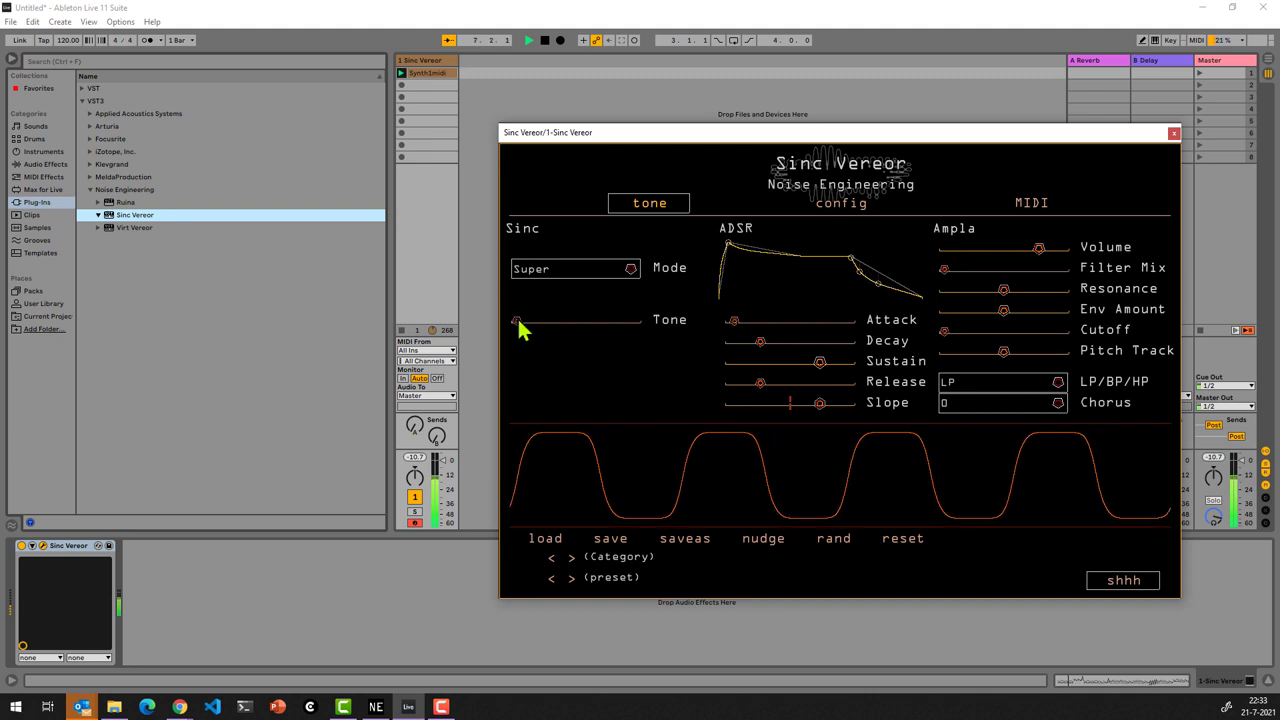
pyautogui.moveTo(516, 321); pyautogui.dragTo(583, 321)
# Try Sinc Vereor's Noise and Plain modes, adjusting Tone in each.
pyautogui.click(634, 276)
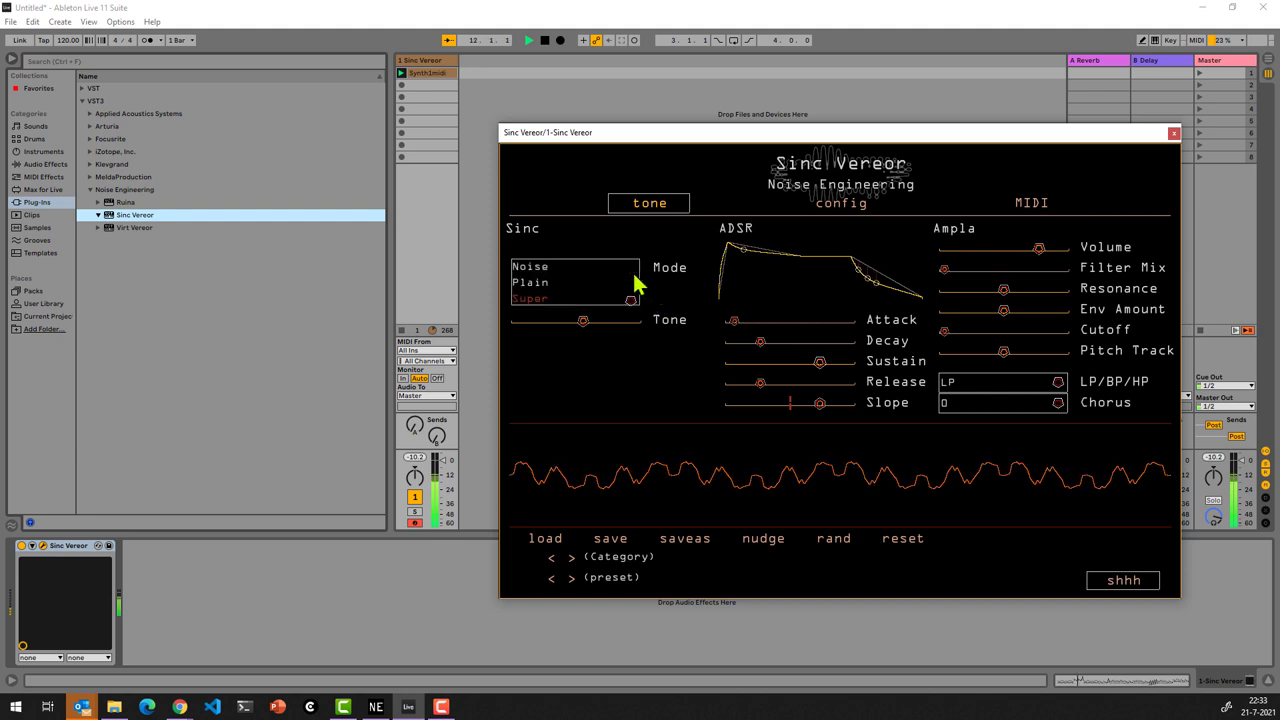
pyautogui.click(536, 270)
pyautogui.moveTo(586, 322); pyautogui.dragTo(635, 321)
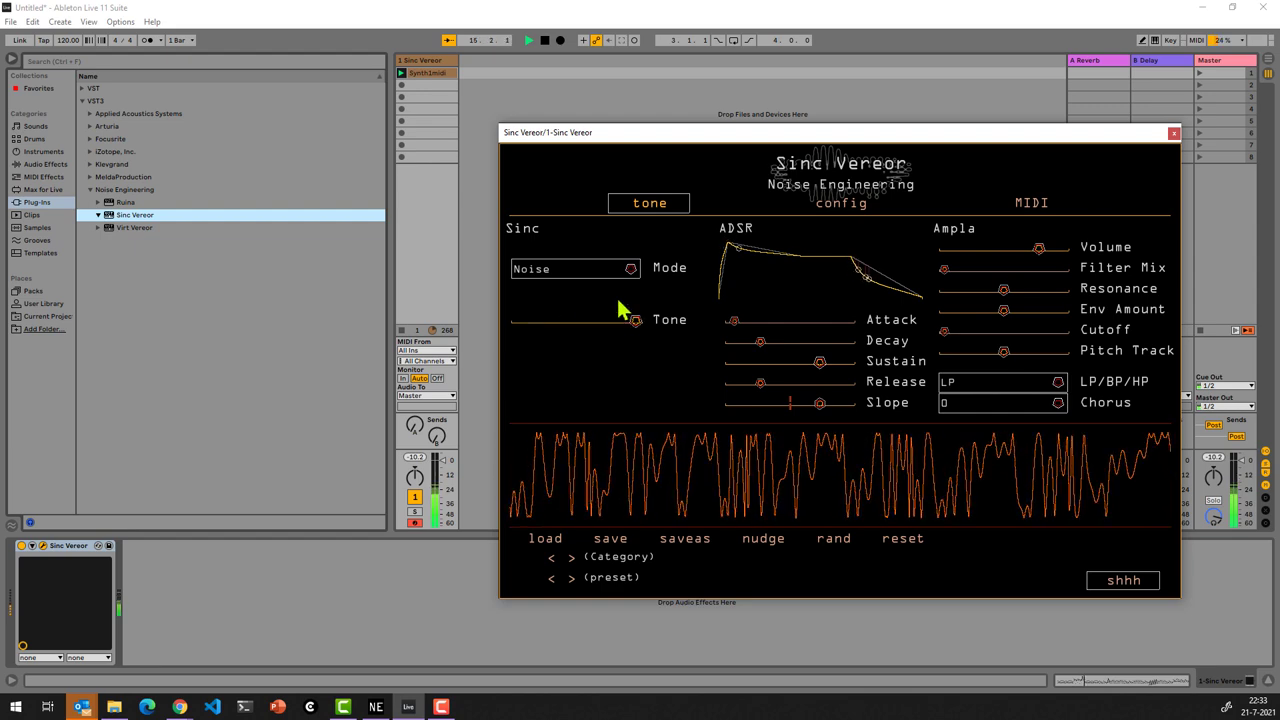
pyautogui.click(630, 269)
pyautogui.click(543, 283)
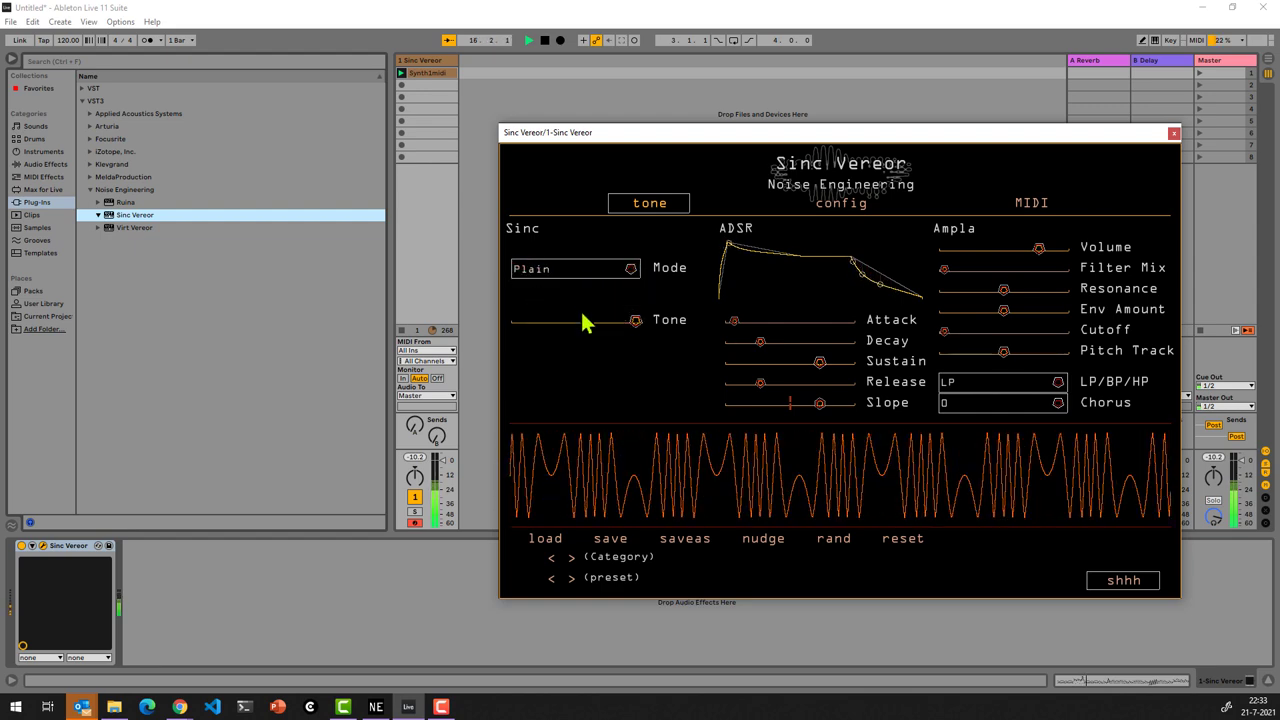
pyautogui.moveTo(636, 321); pyautogui.dragTo(531, 321)
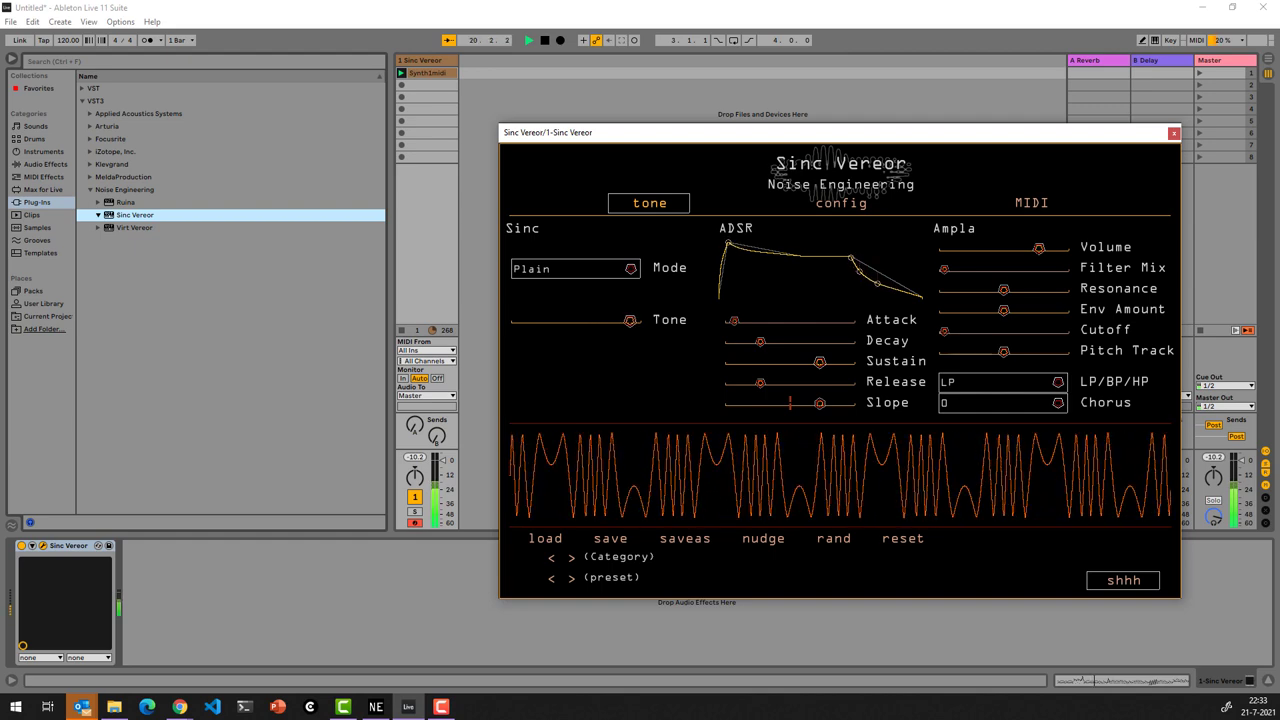
# Return to Super mode and sweep Tone up near maximum.
pyautogui.click(632, 270)
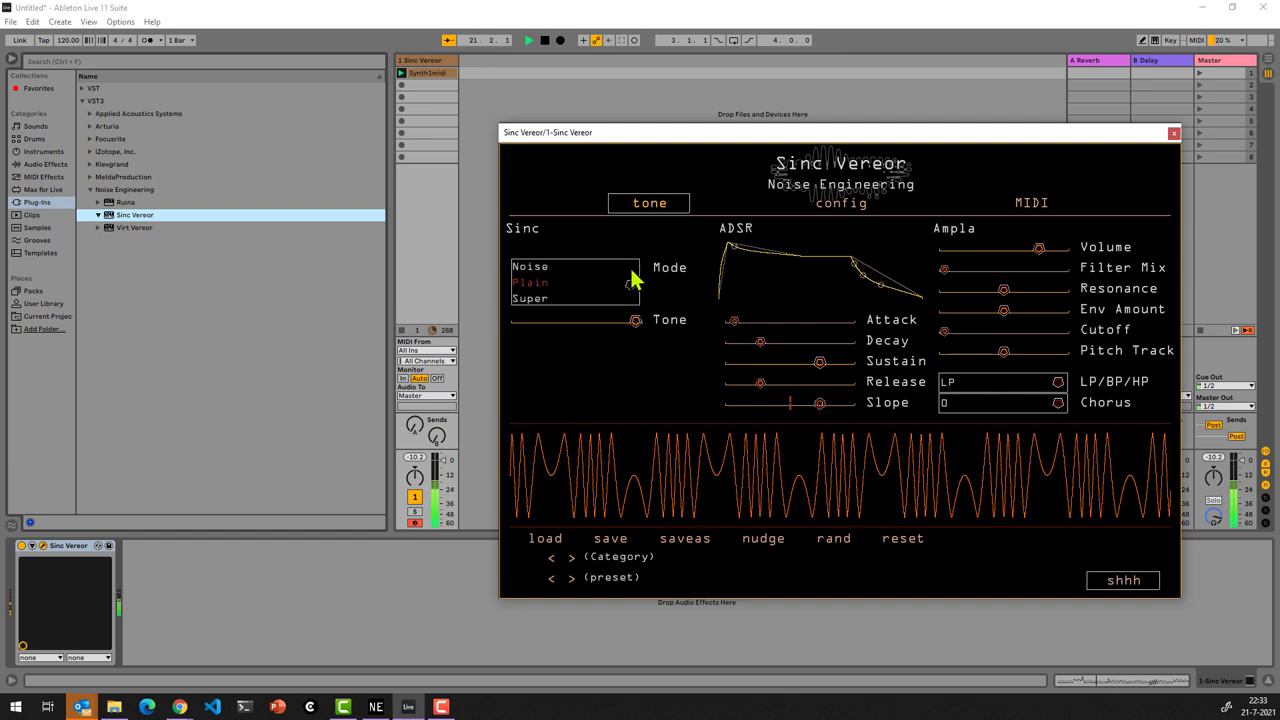
pyautogui.click(551, 305)
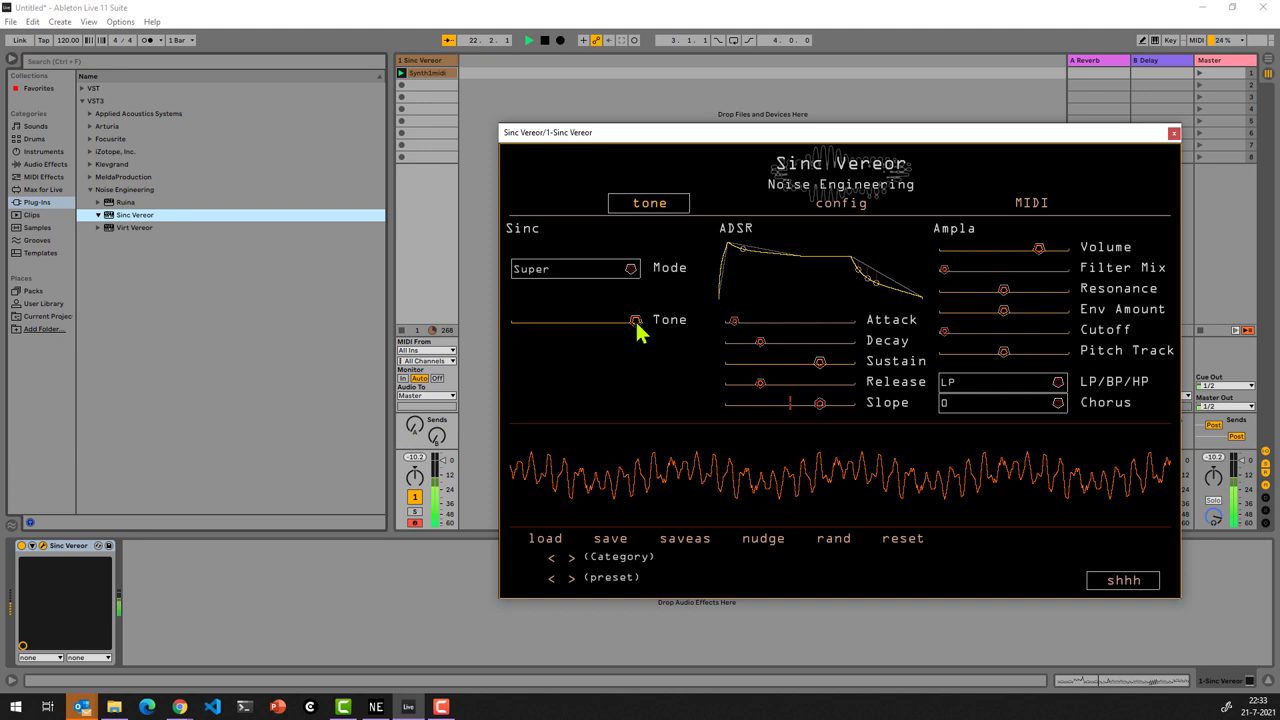
pyautogui.moveTo(577, 320); pyautogui.dragTo(635, 320)
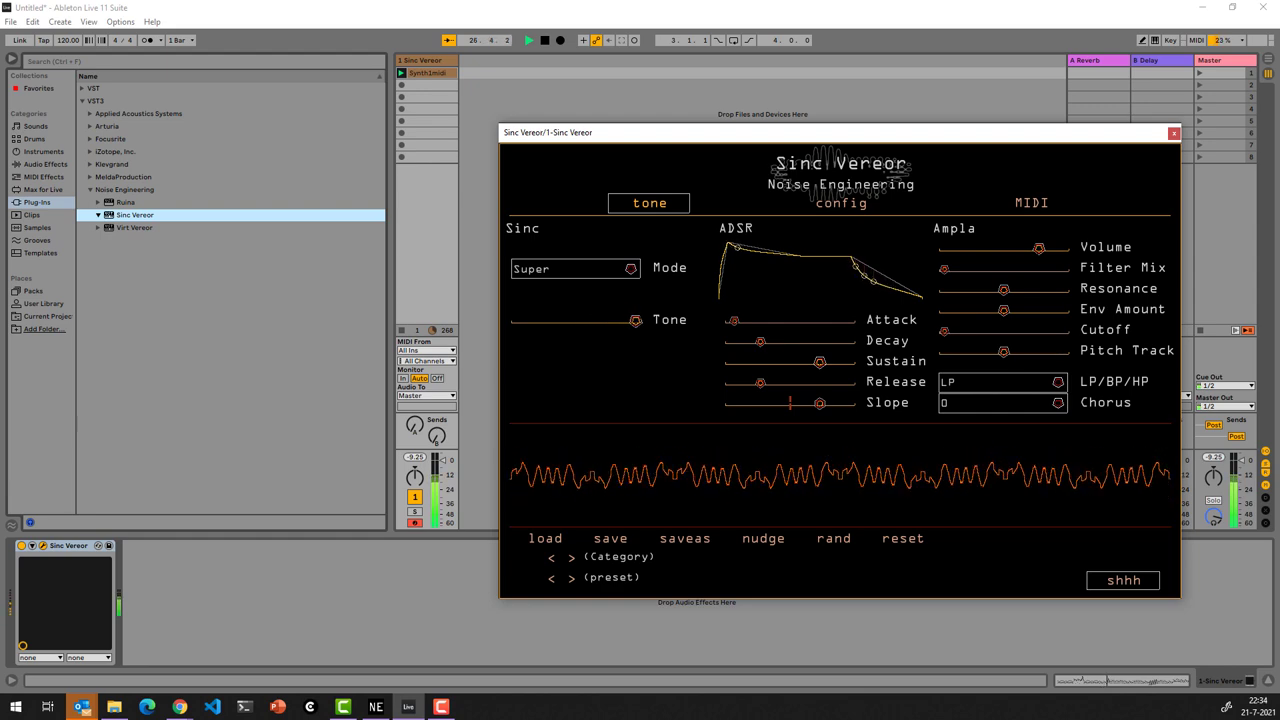
# Step to the basic and Coats preset categories, vary the preset twice, then randomize everything.
pyautogui.click(574, 558)
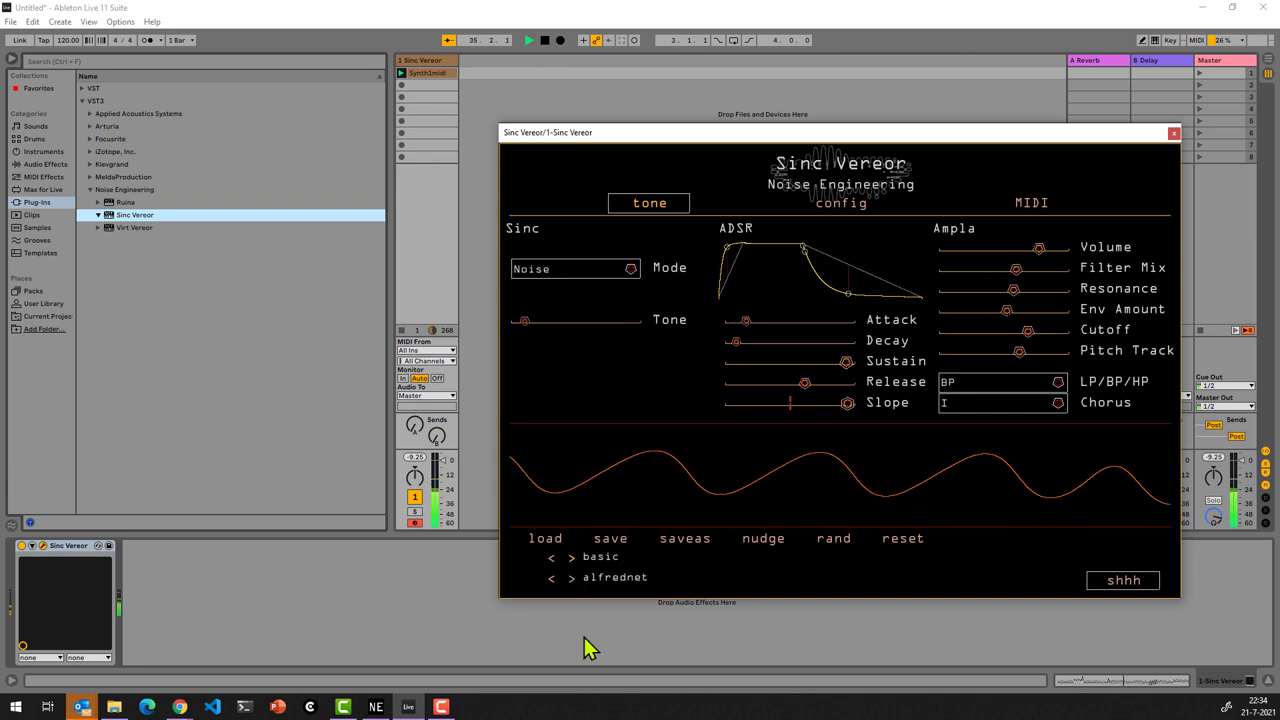
pyautogui.click(573, 558)
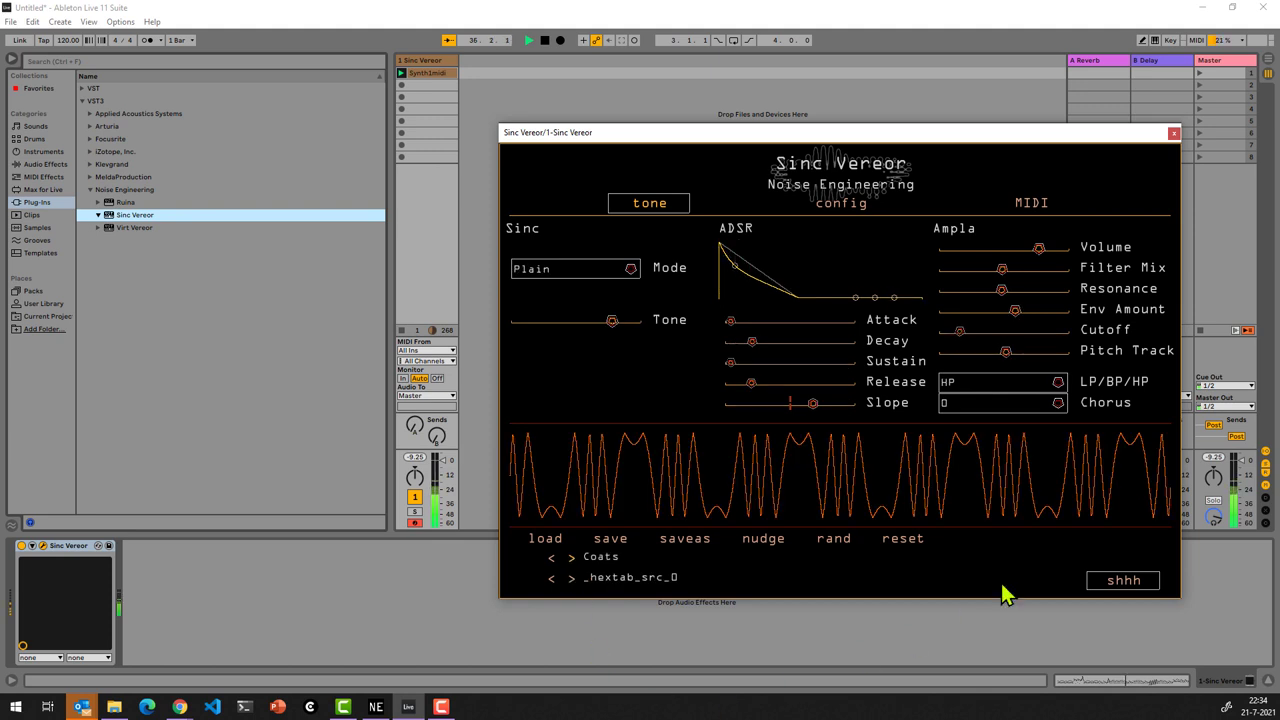
pyautogui.click(760, 540)
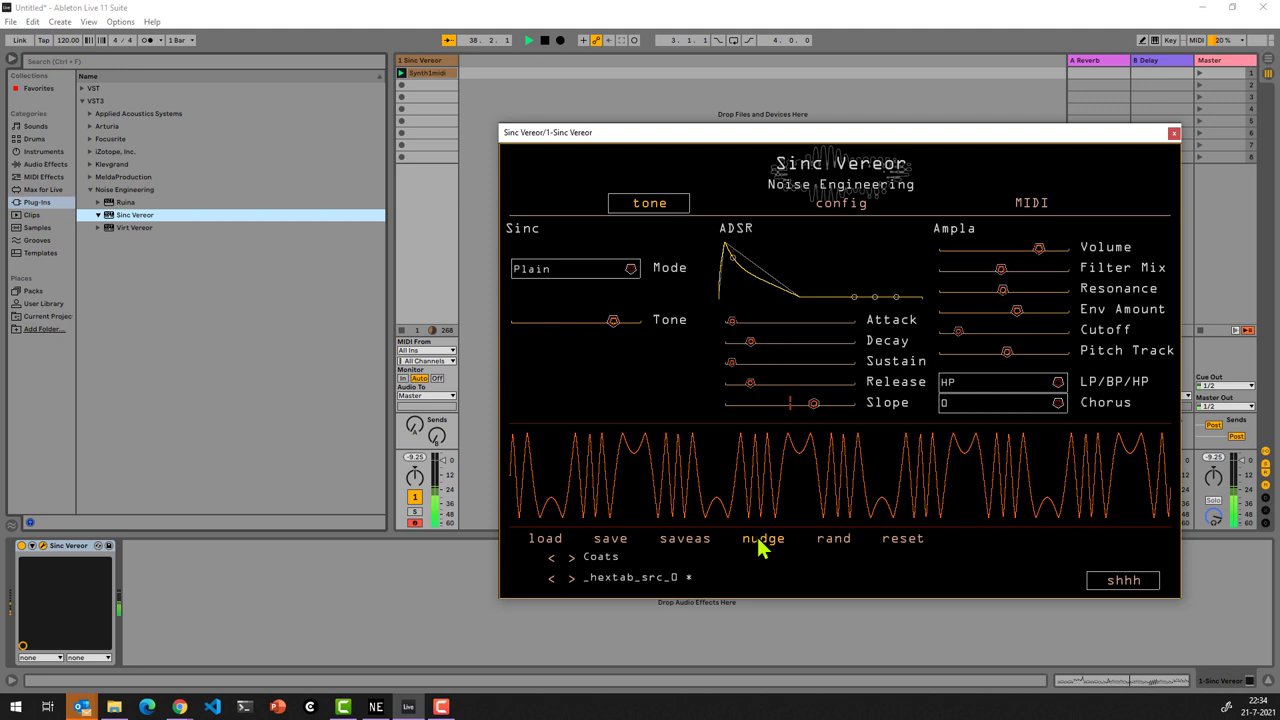
pyautogui.click(776, 545)
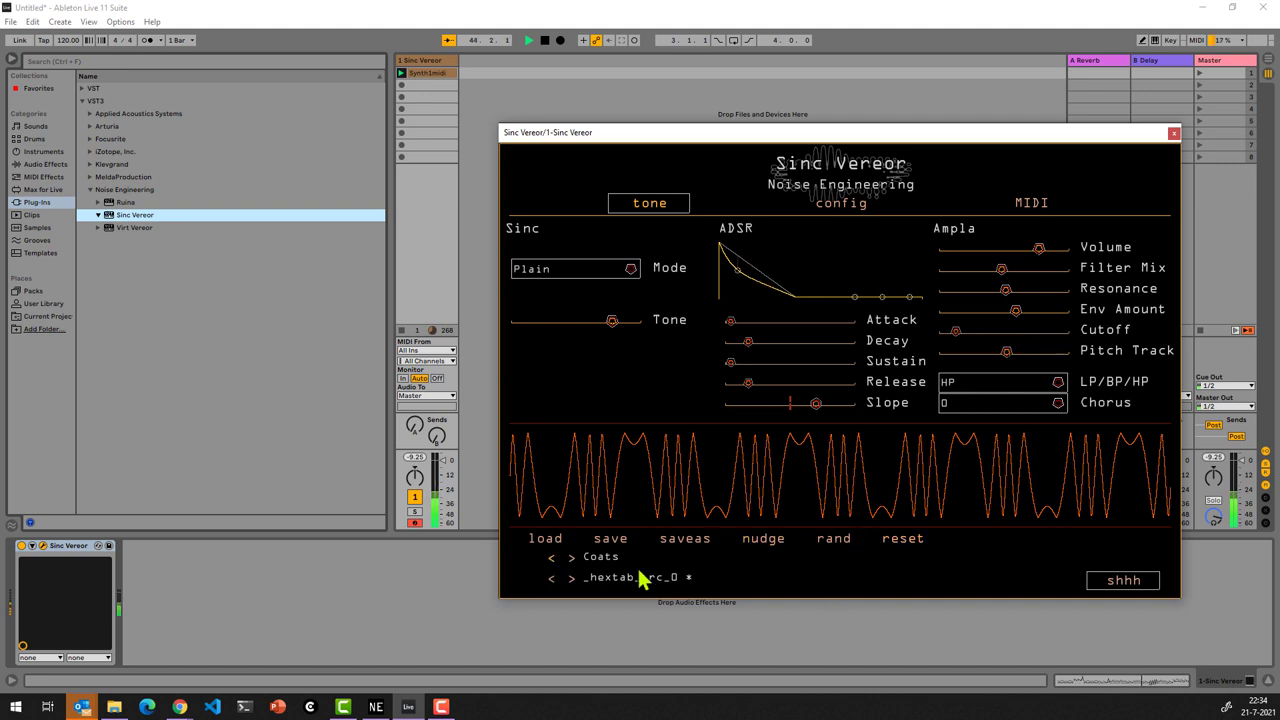
pyautogui.click(830, 540)
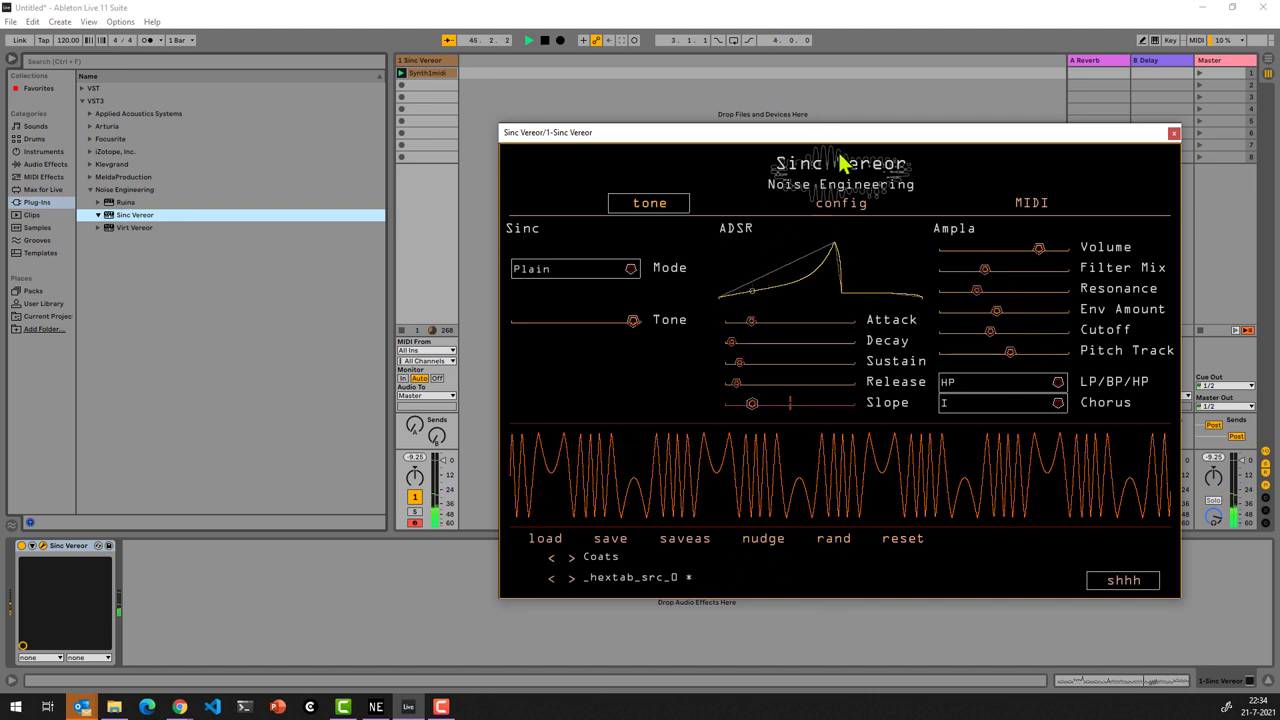
# Advance through Future, Gloves and hats to the Mittens preset _statement_168.
pyautogui.click(574, 558)
pyautogui.click(573, 558)
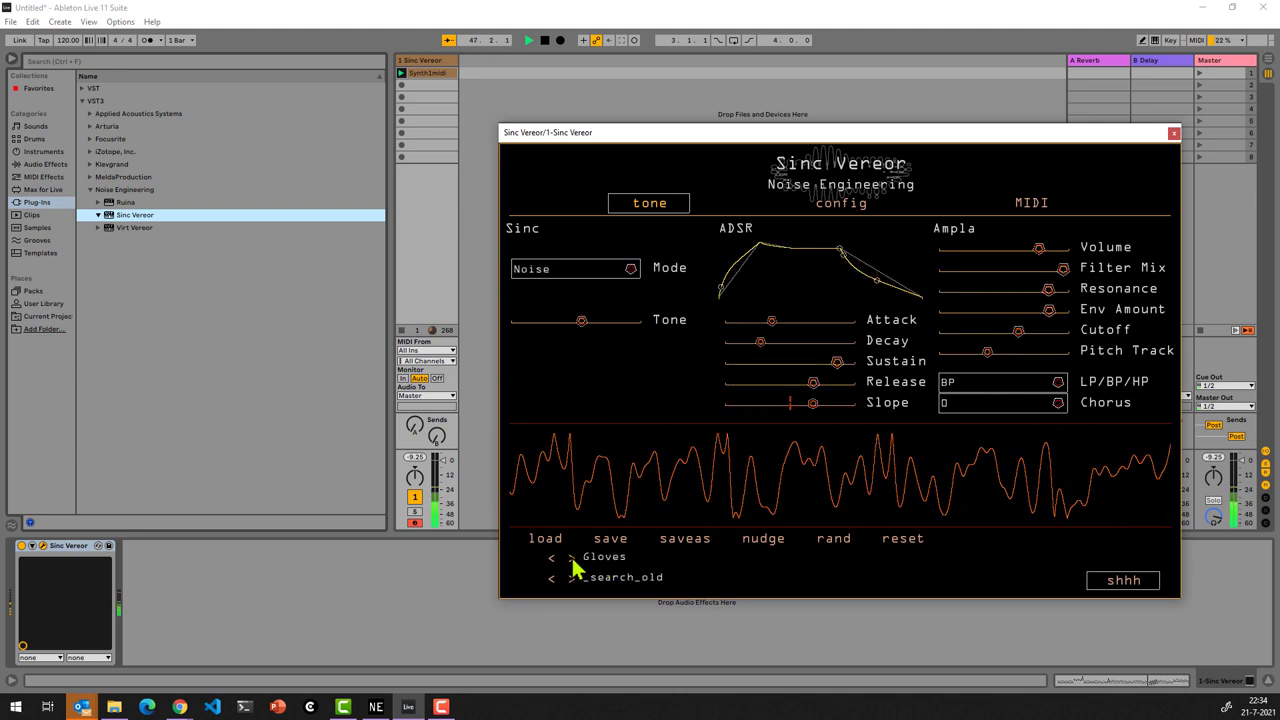
pyautogui.click(573, 558)
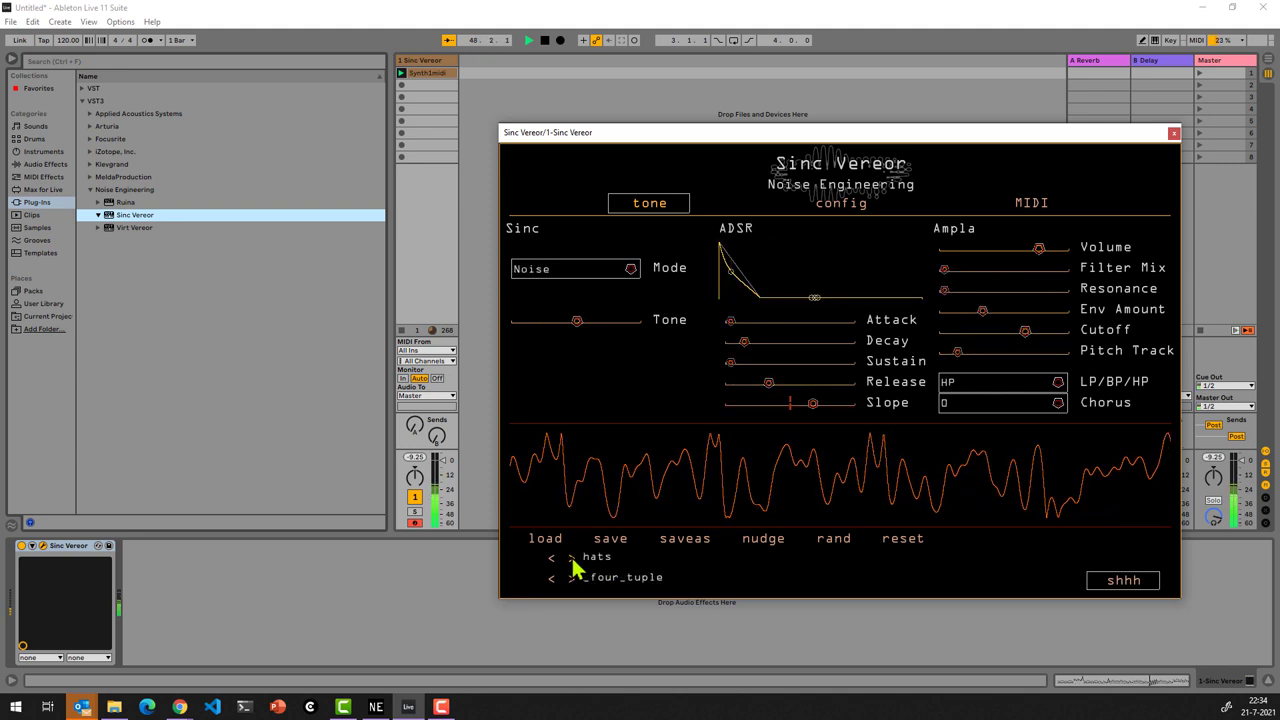
pyautogui.click(573, 558)
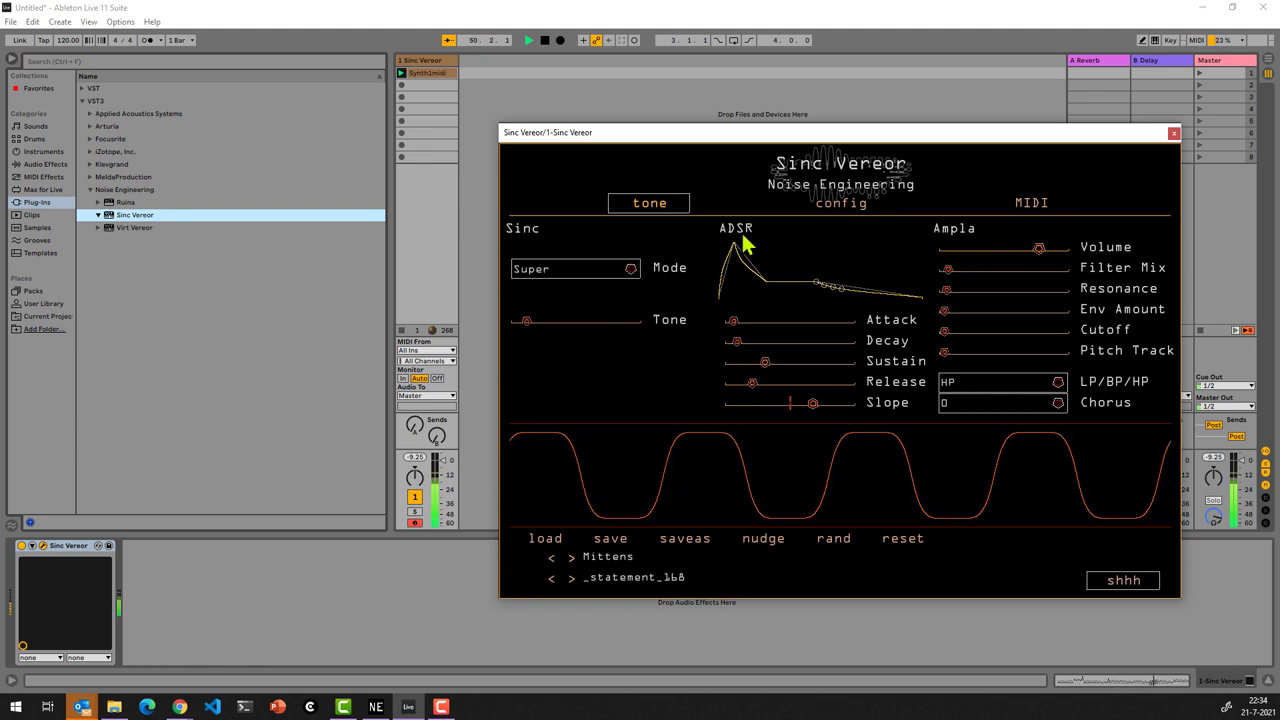
# On the config page, cycle the colour themes and settle on orange R.
pyautogui.click(848, 210)
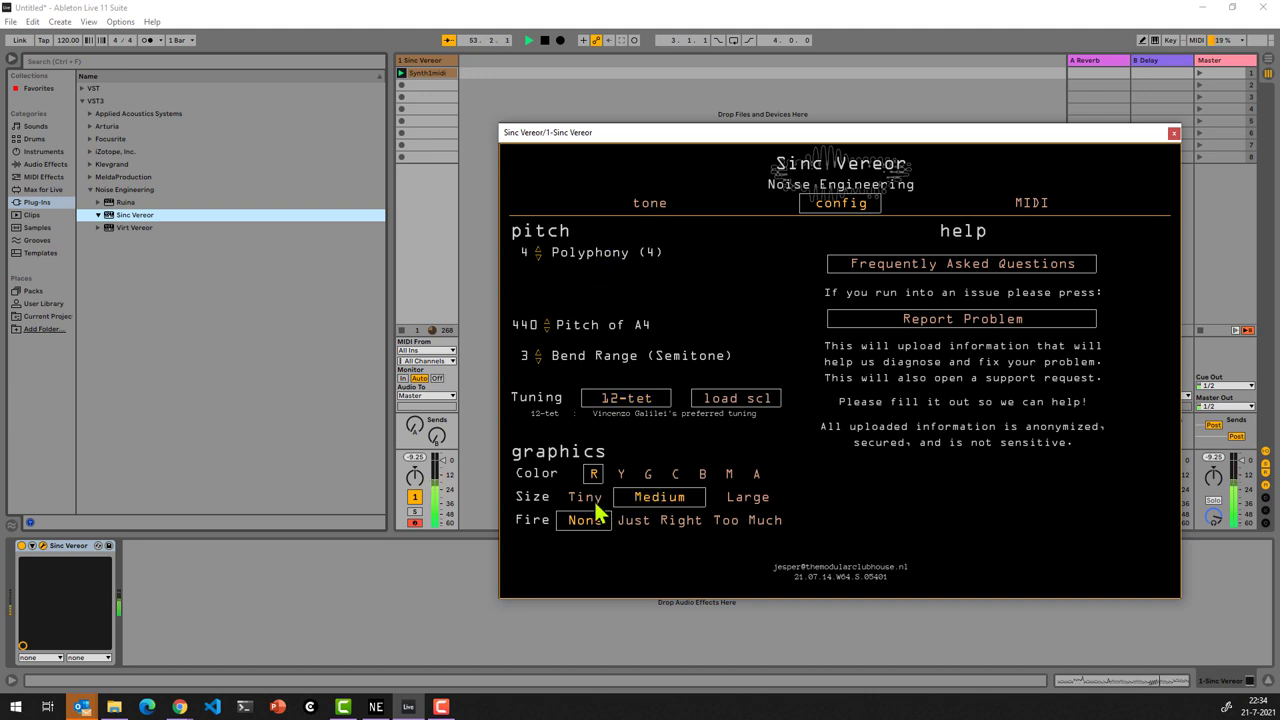
pyautogui.click(620, 475)
pyautogui.click(648, 475)
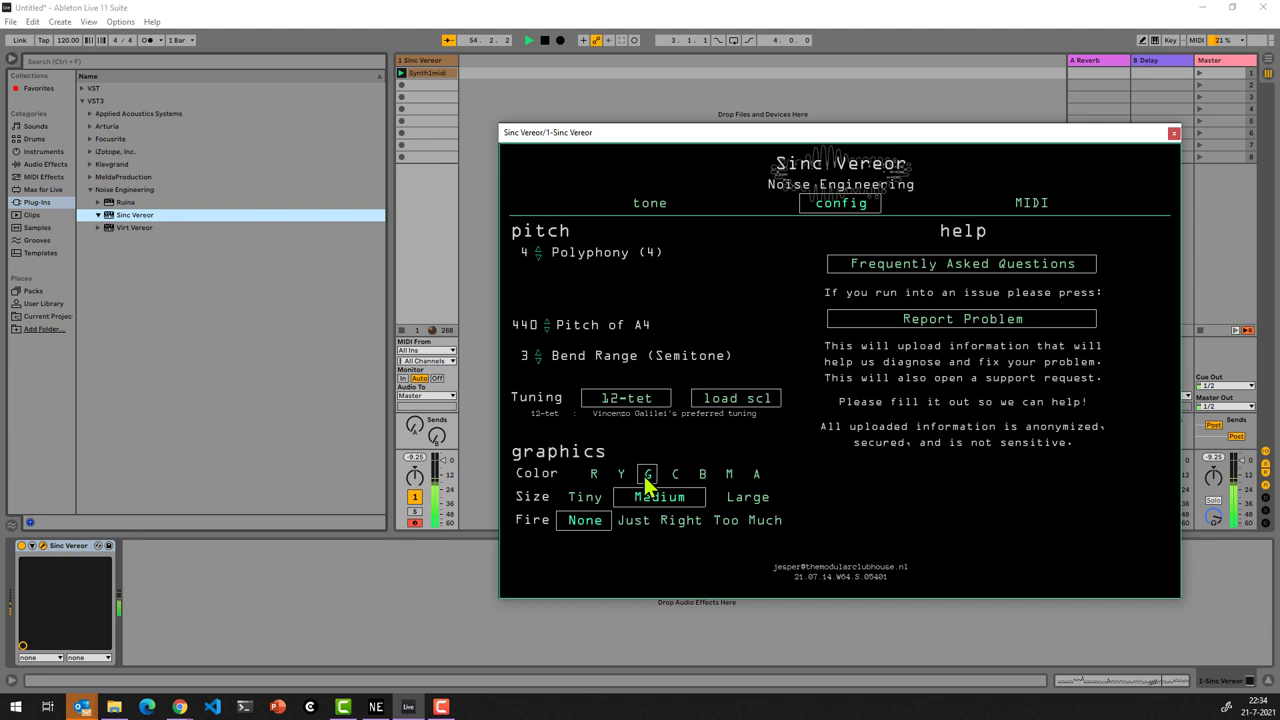
pyautogui.click(675, 475)
pyautogui.click(703, 476)
pyautogui.click(730, 476)
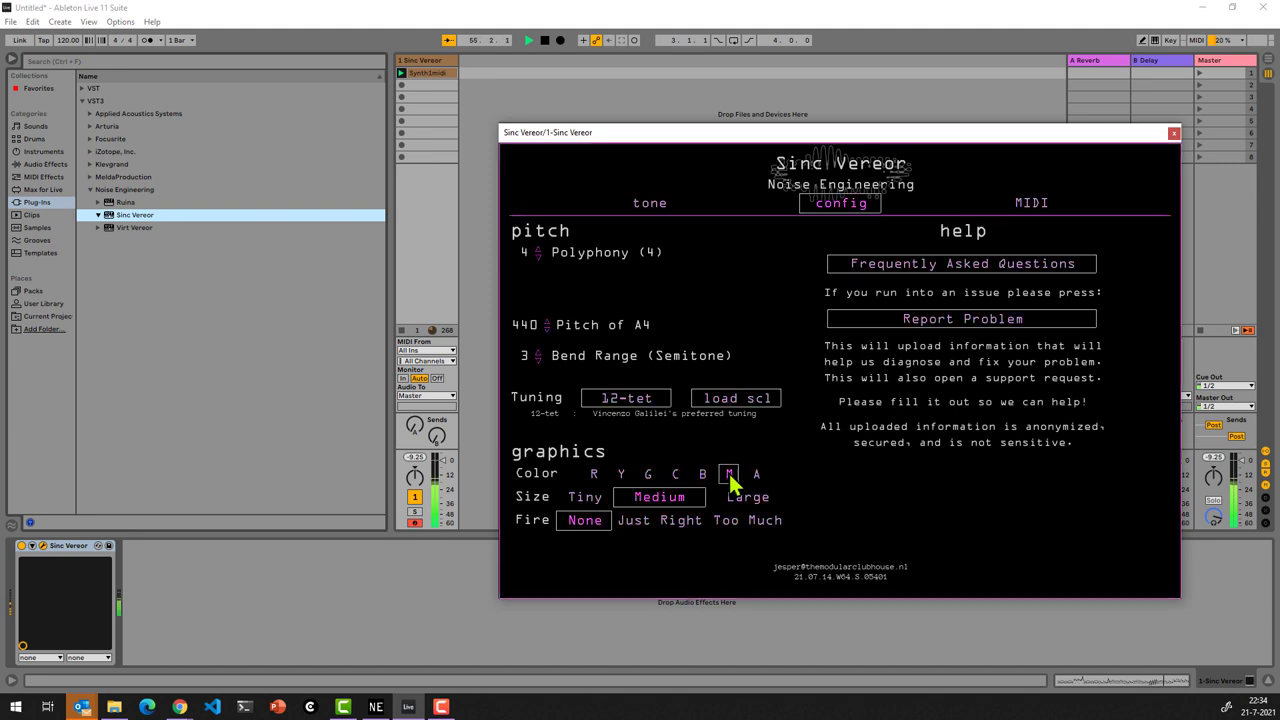
pyautogui.click(756, 476)
pyautogui.click(594, 474)
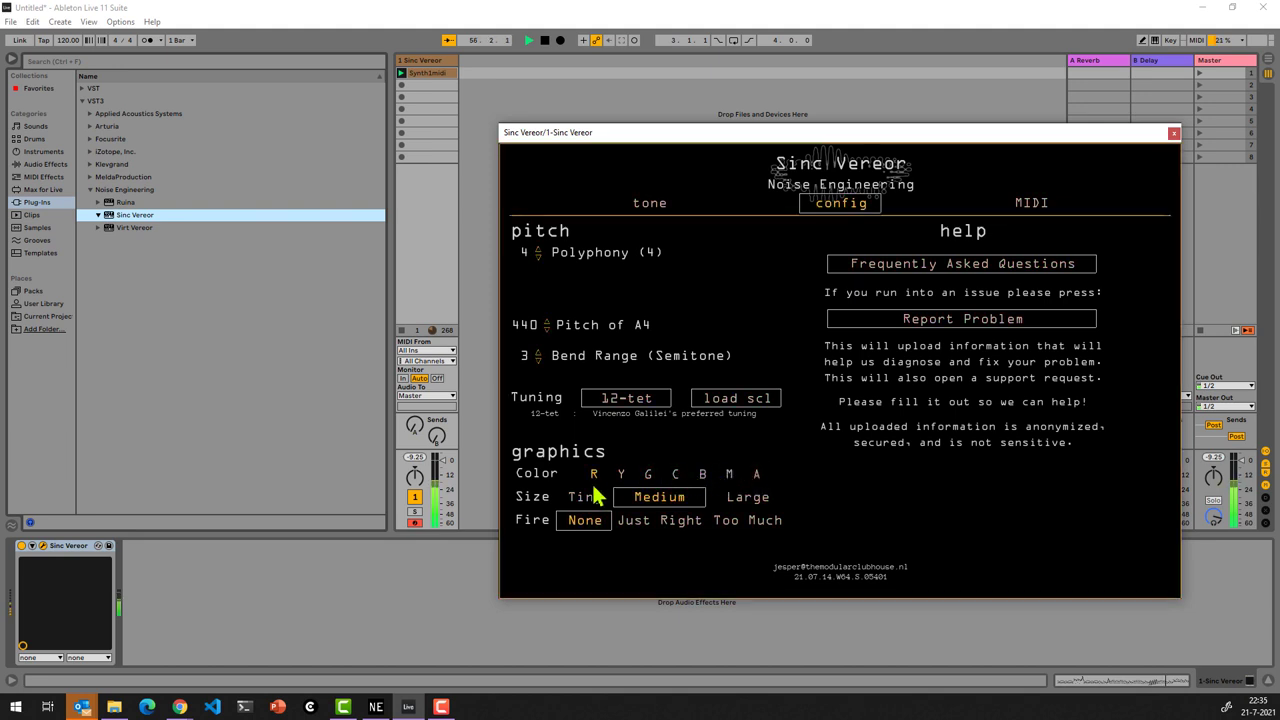
# Try the Tiny, Medium and Large window sizes, ending at Medium.
pyautogui.click(584, 497)
pyautogui.click(586, 345)
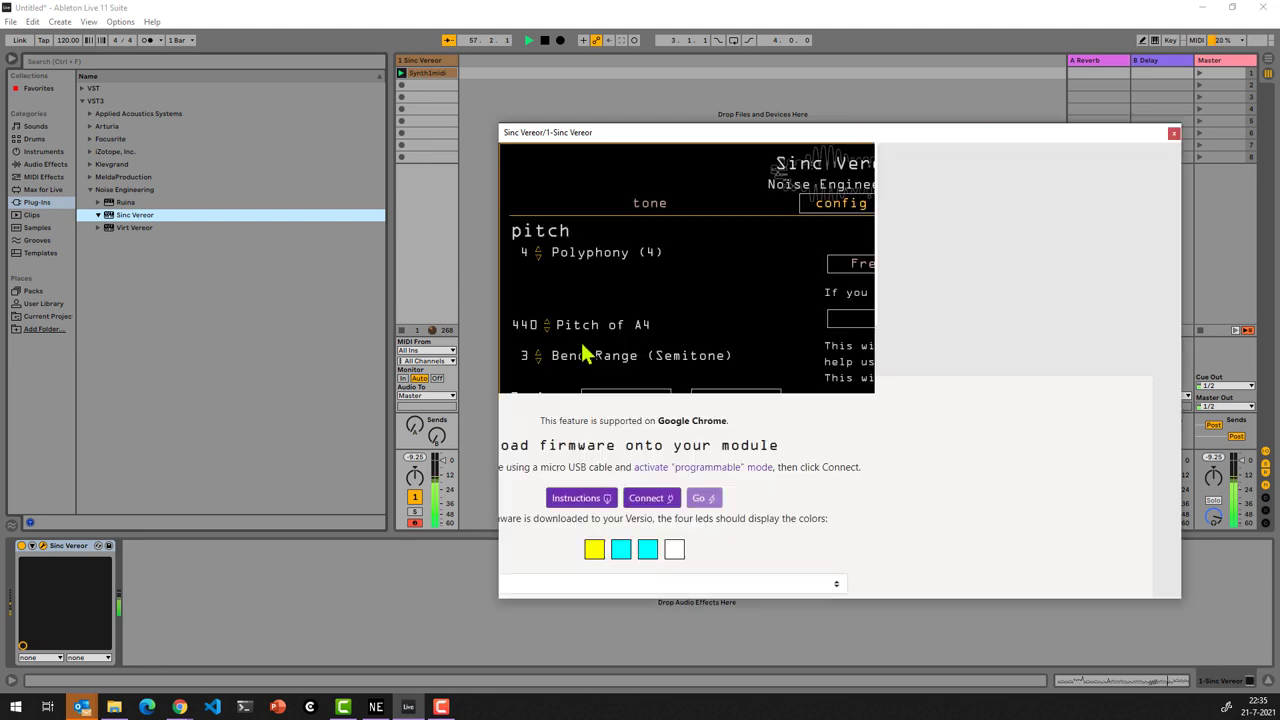
pyautogui.click(737, 500)
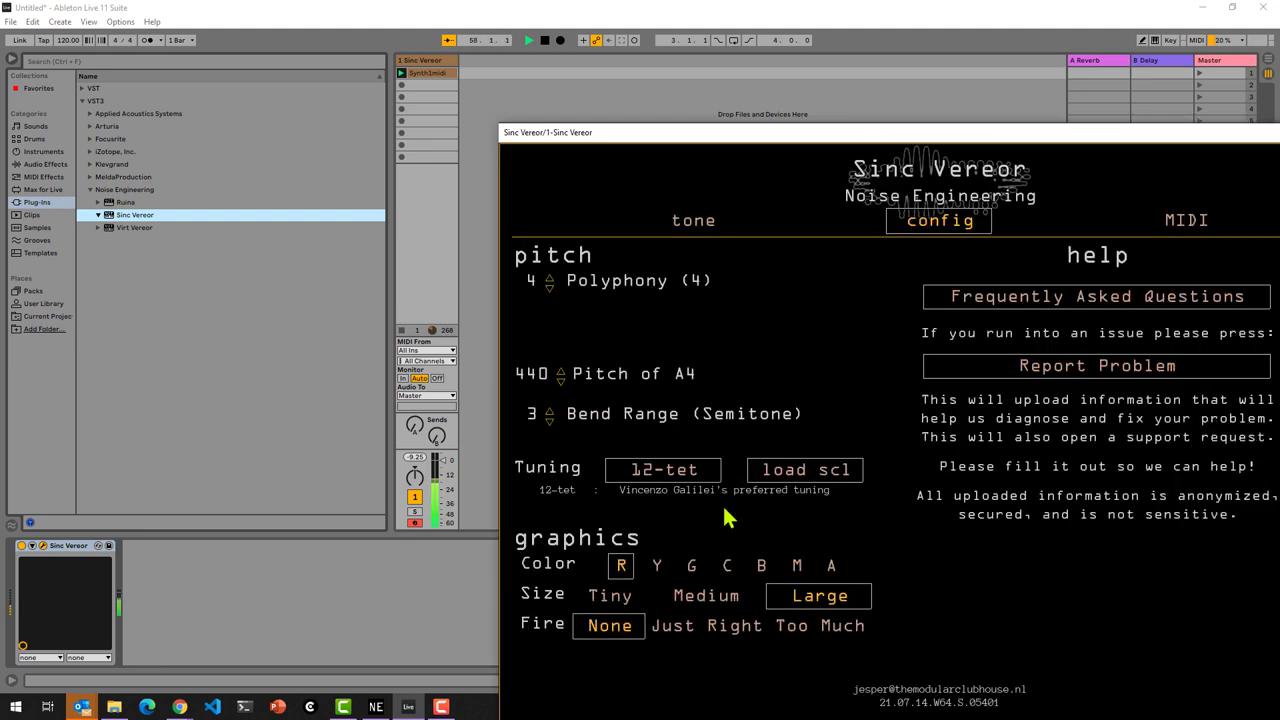
pyautogui.click(605, 596)
pyautogui.click(591, 355)
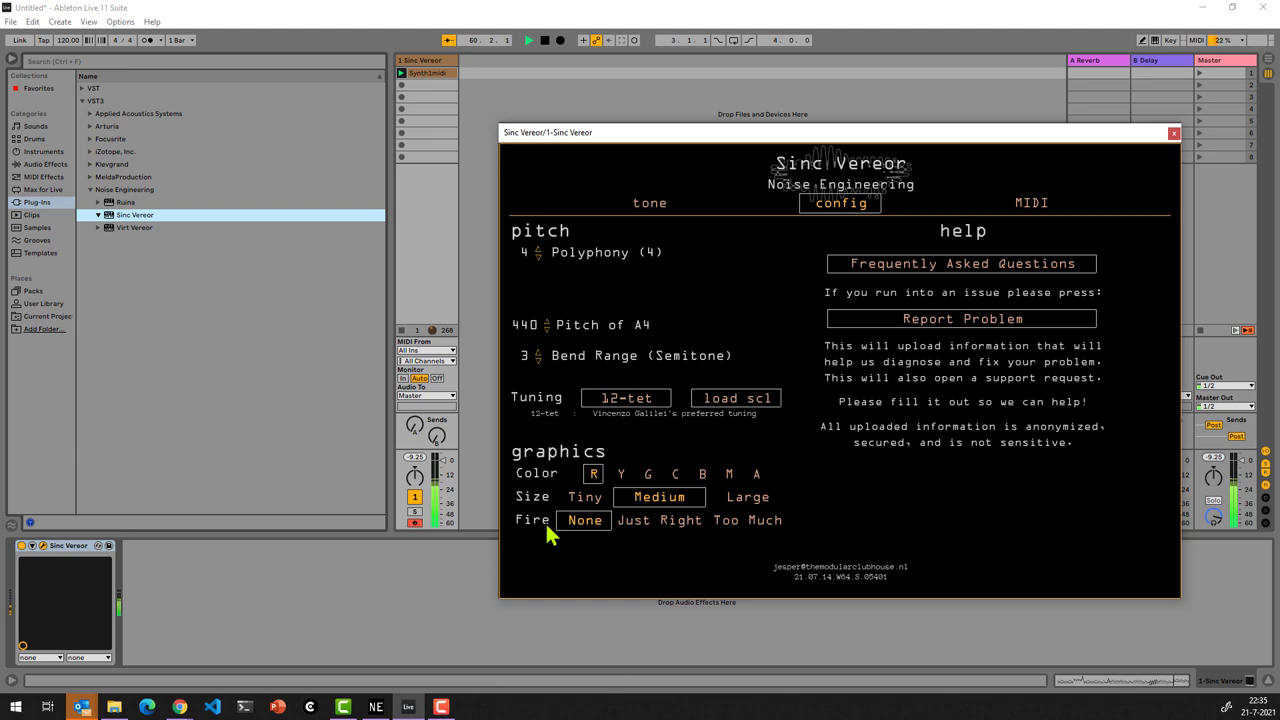
# Try the Fire settings Just Right and Too Much, ending with None.
pyautogui.click(665, 522)
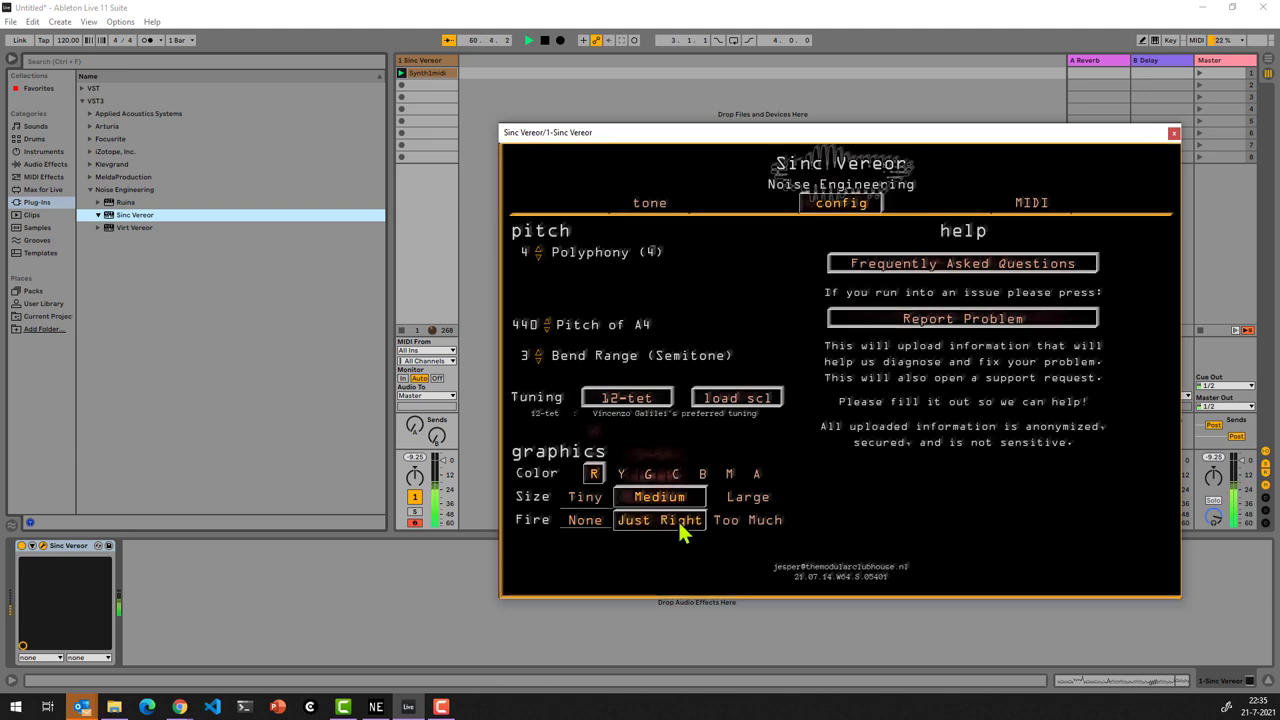
pyautogui.click(748, 522)
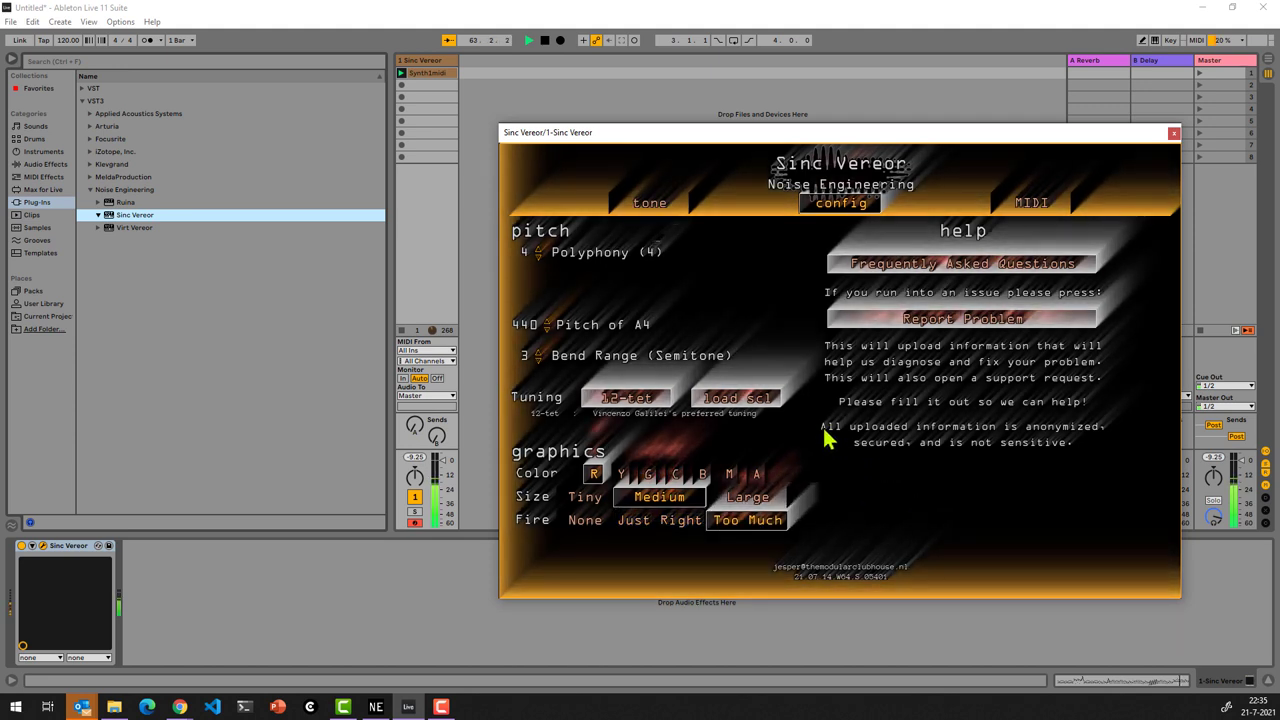
pyautogui.click(585, 524)
pyautogui.click(652, 524)
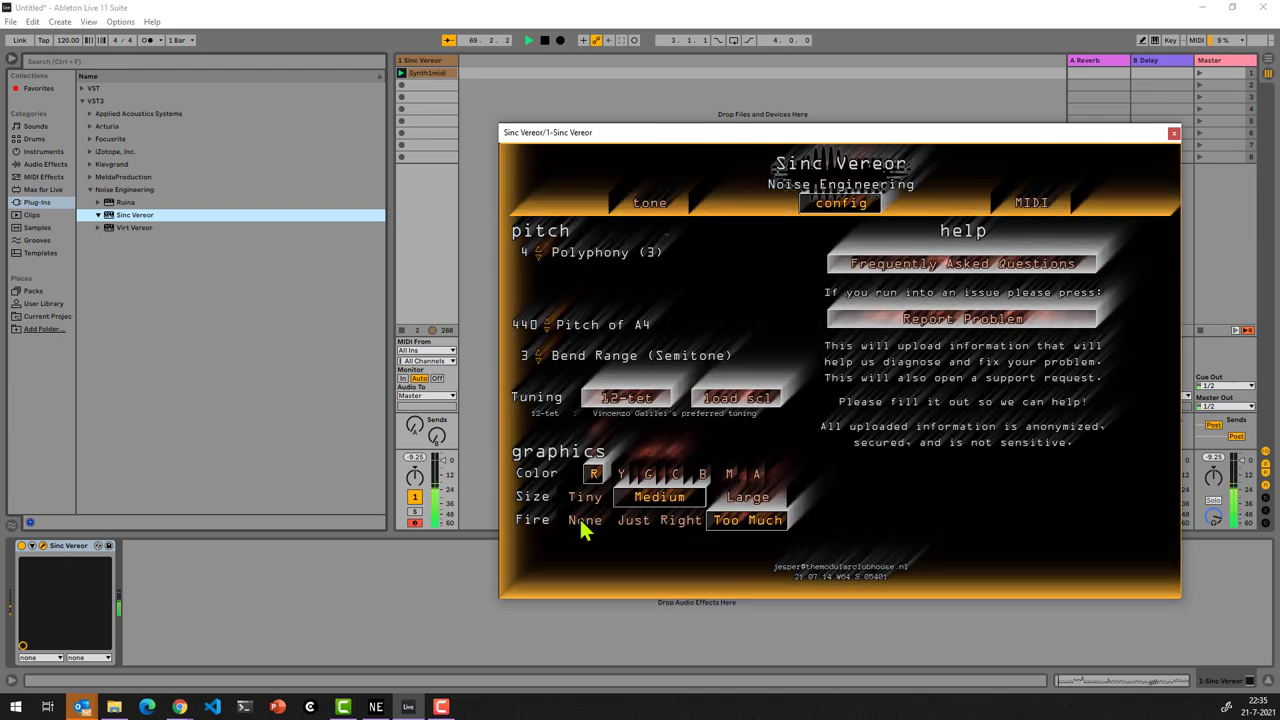
pyautogui.click(584, 521)
# Check the MIDI CC list, then load the Scarves preset _fabeckstr on the tone page.
pyautogui.click(1031, 204)
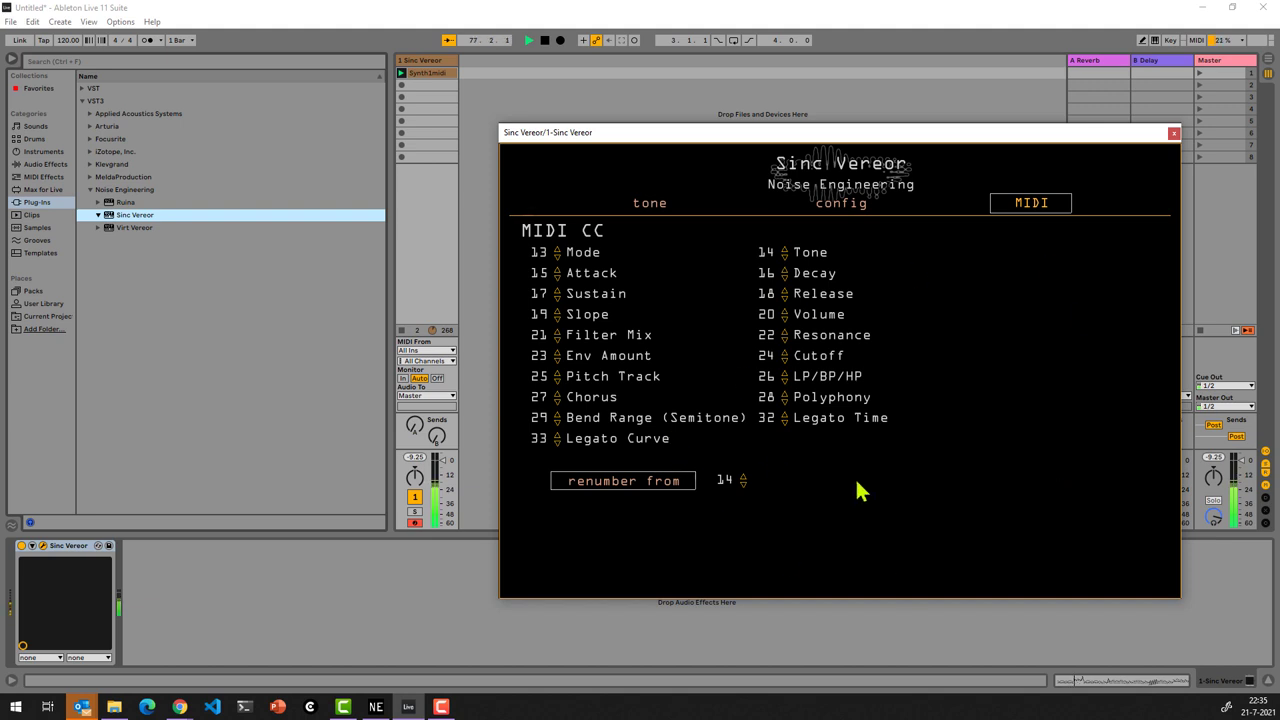
pyautogui.click(647, 205)
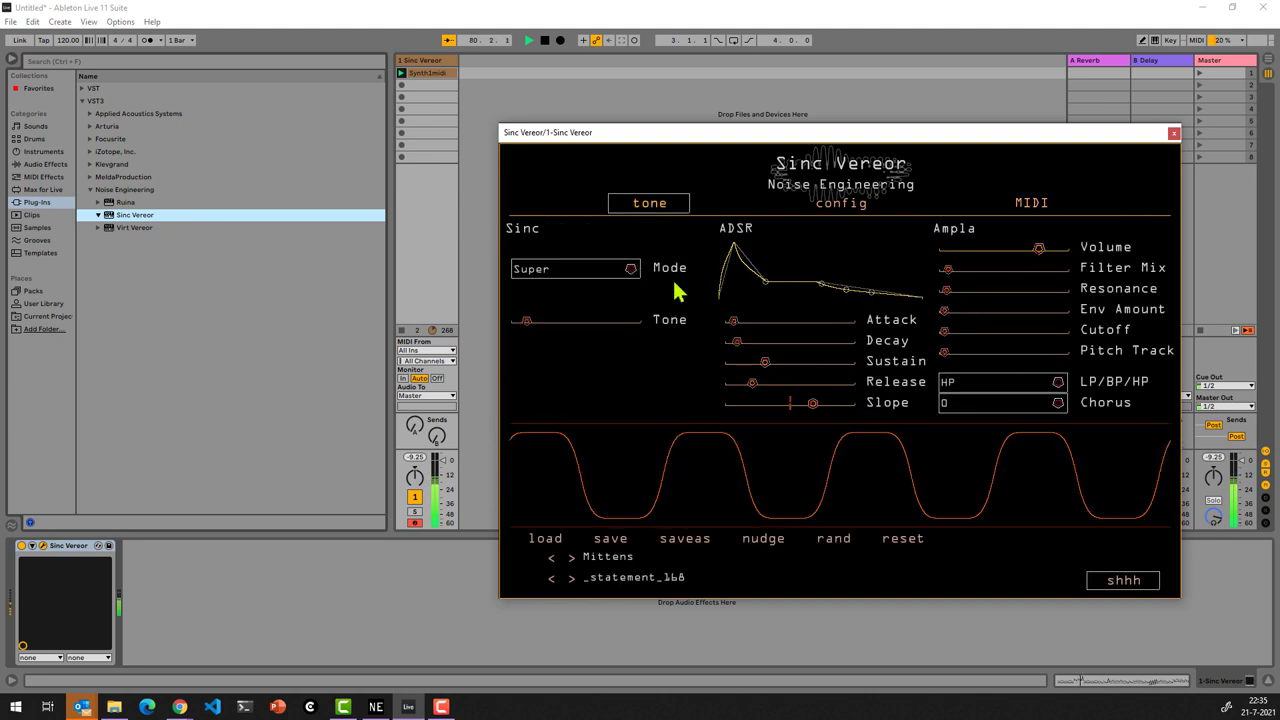
pyautogui.click(572, 557)
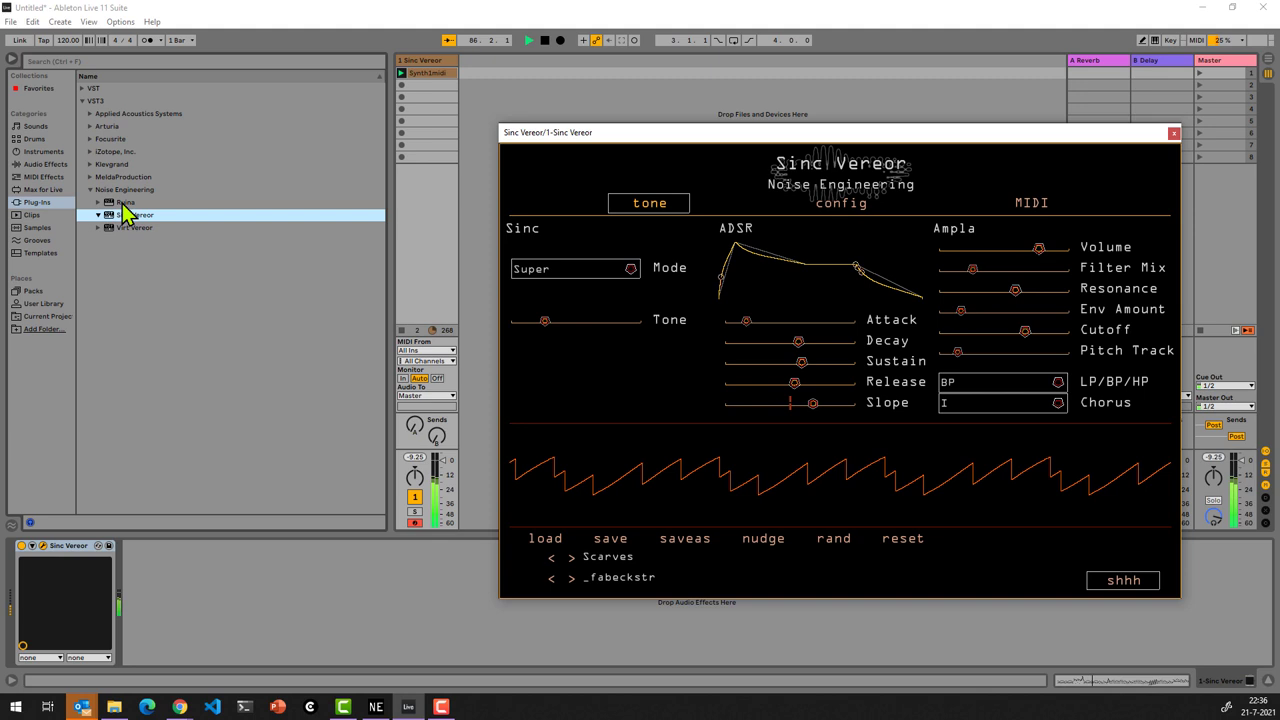
# Add Ruina after Sinc Vereor, reposition its window, and view config and MIDI pages before returning to tone.
pyautogui.moveTo(125, 212); pyautogui.dragTo(405, 210)
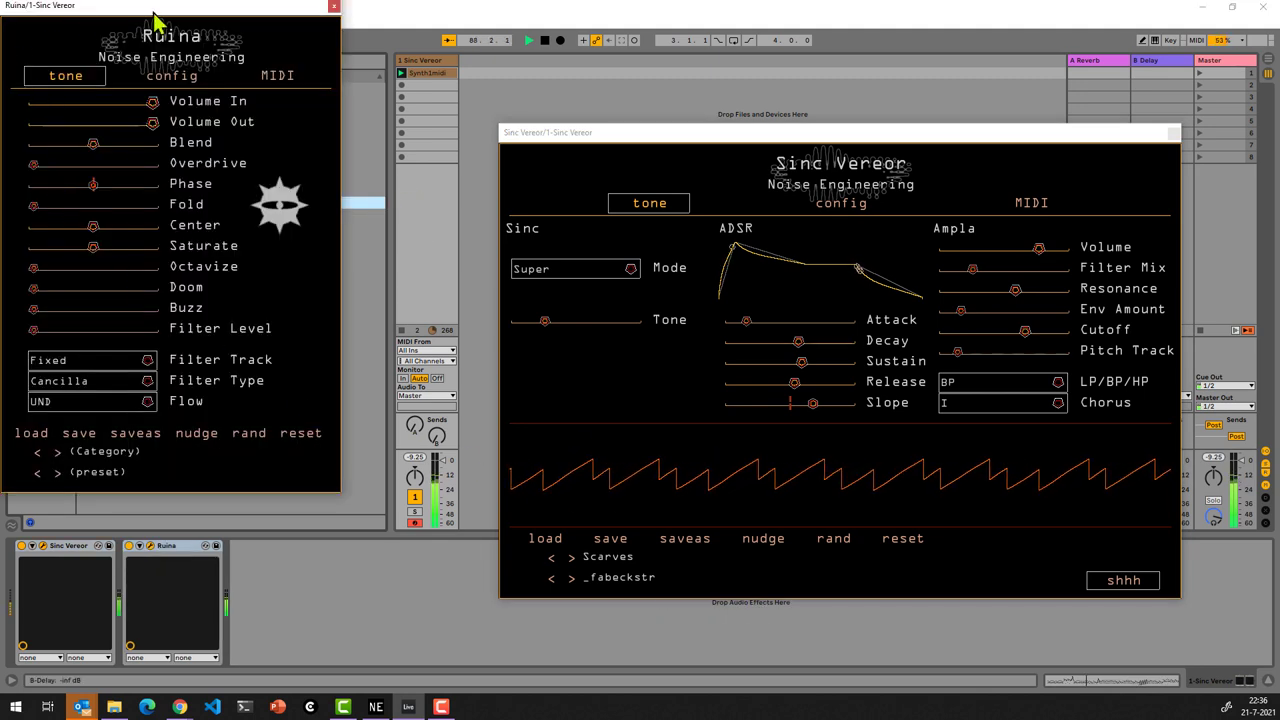
pyautogui.moveTo(155, 20); pyautogui.dragTo(235, 104)
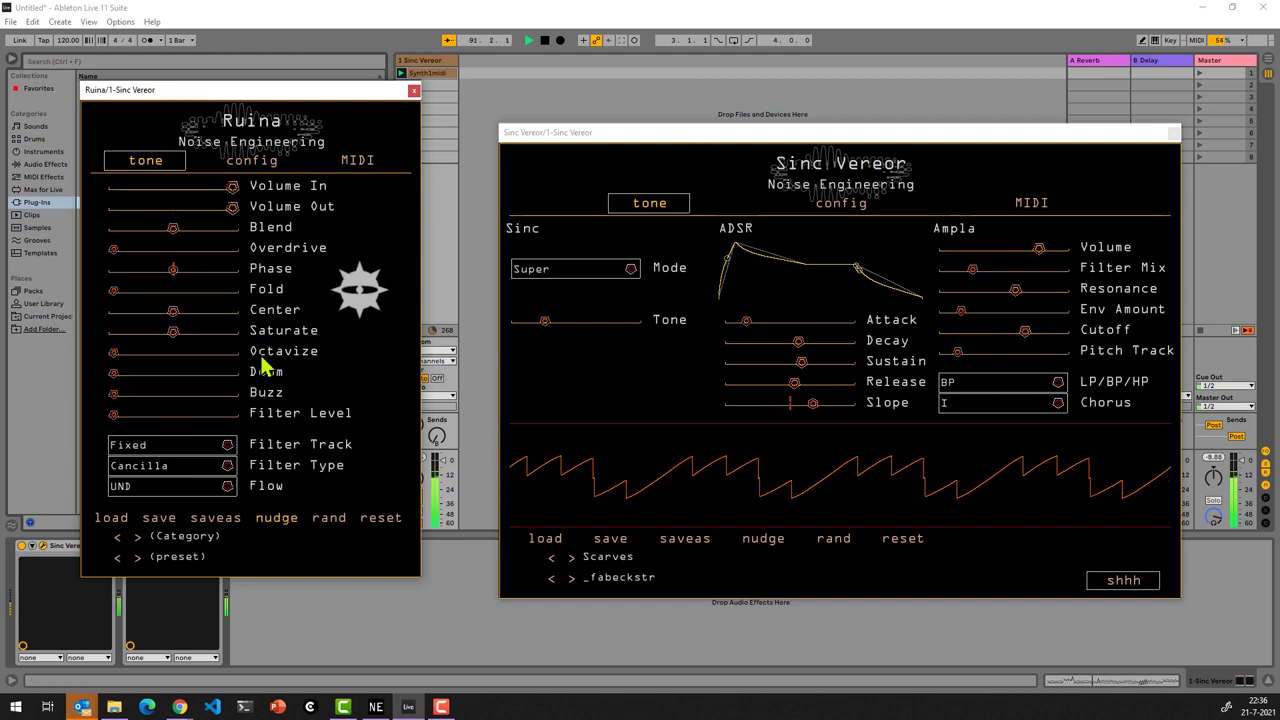
pyautogui.click(252, 162)
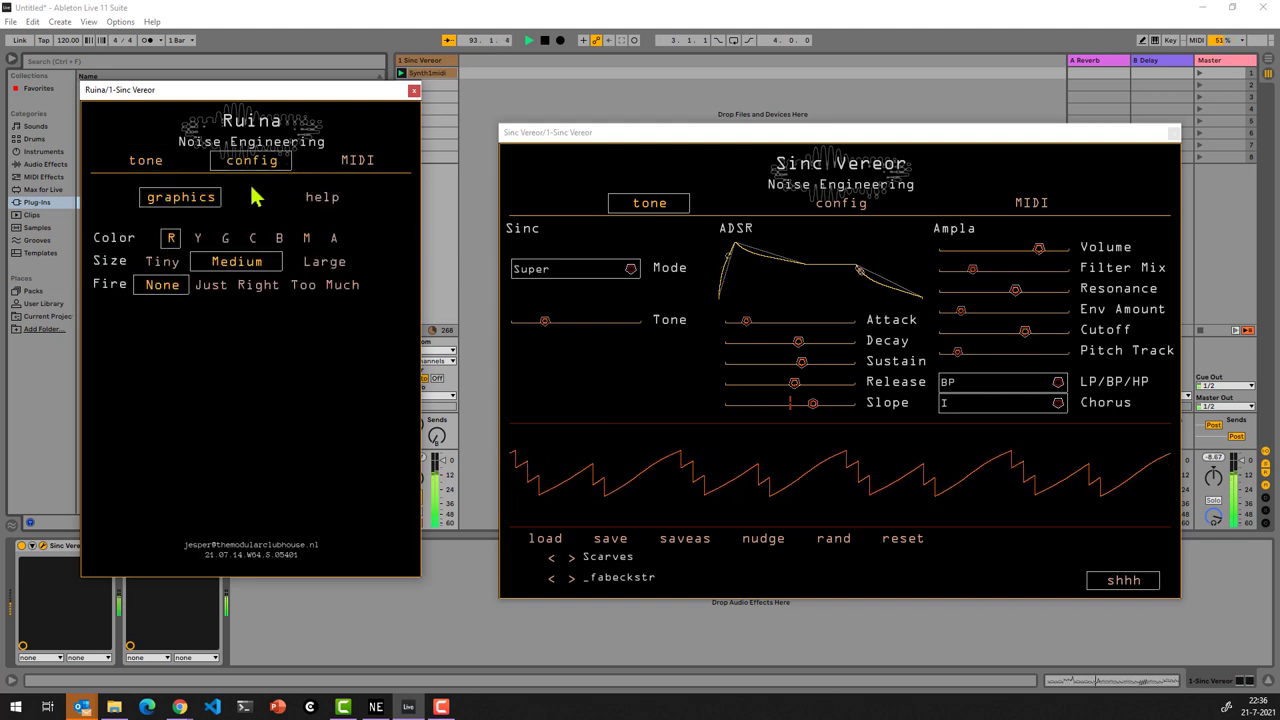
pyautogui.click(356, 162)
pyautogui.click(145, 162)
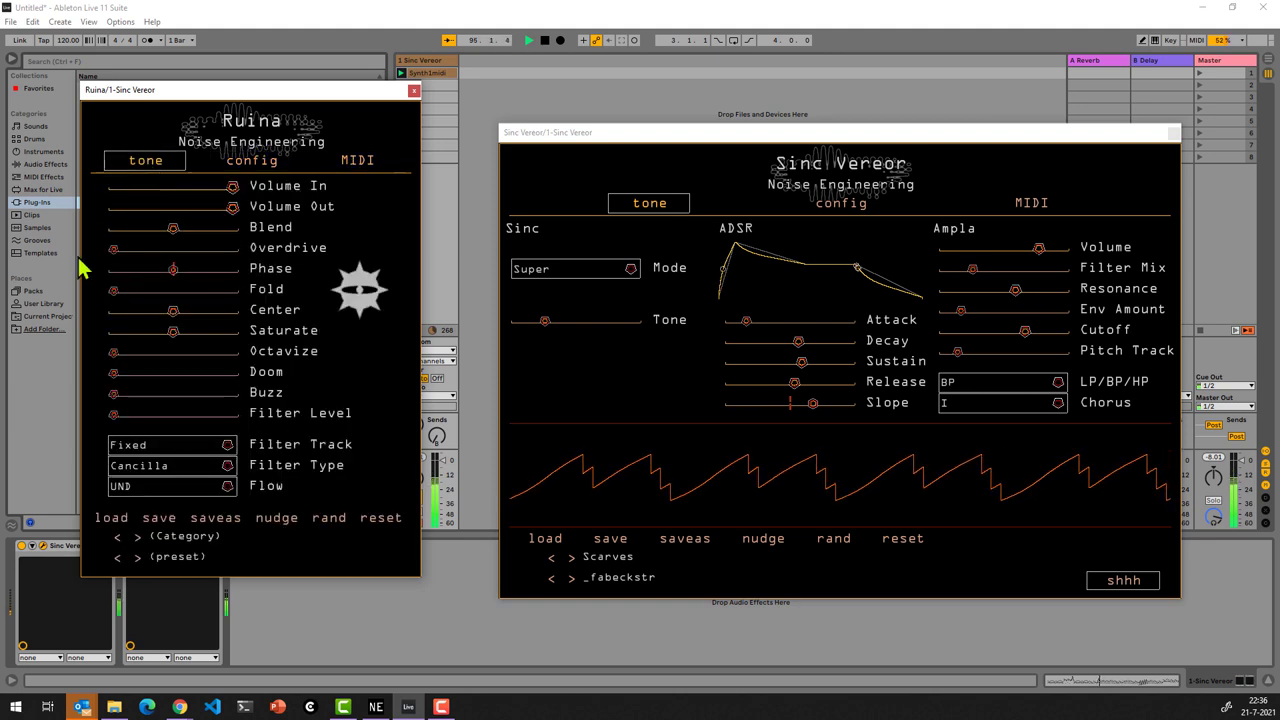
# Cycle Ruina's preset categories round to Despair (_jag_sun) and randomize its settings.
pyautogui.click(138, 536)
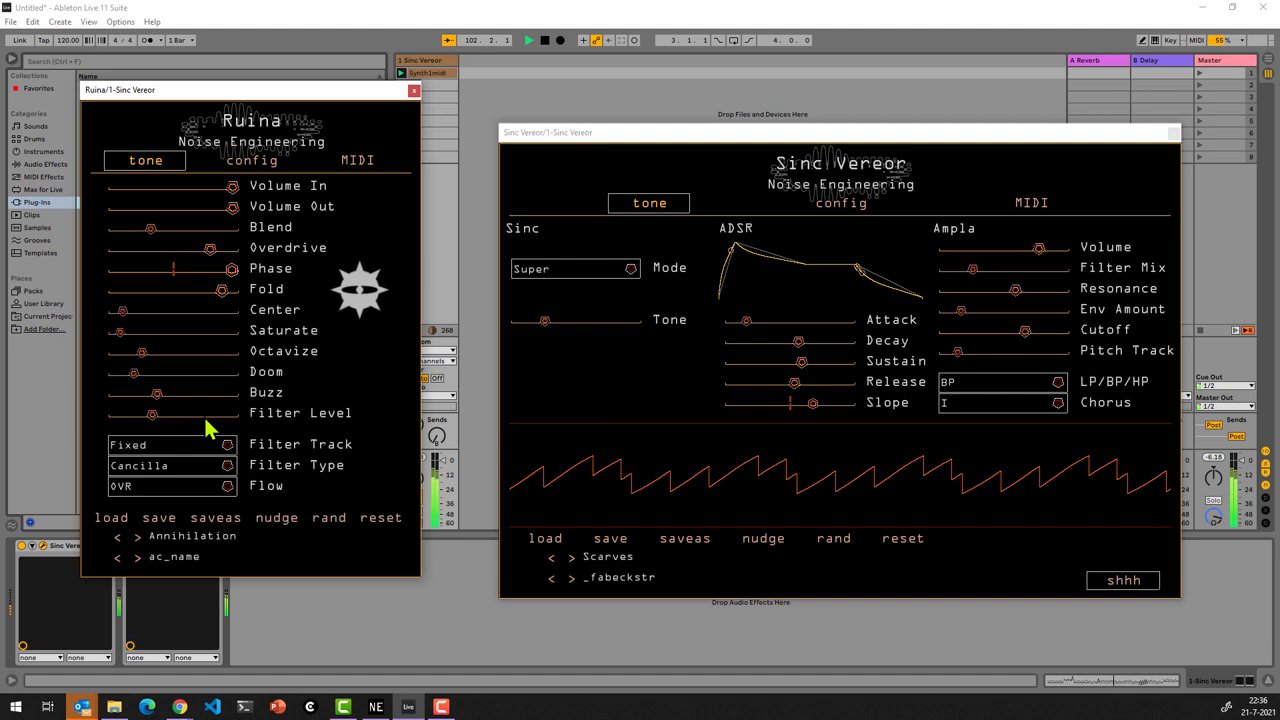
pyautogui.click(138, 536)
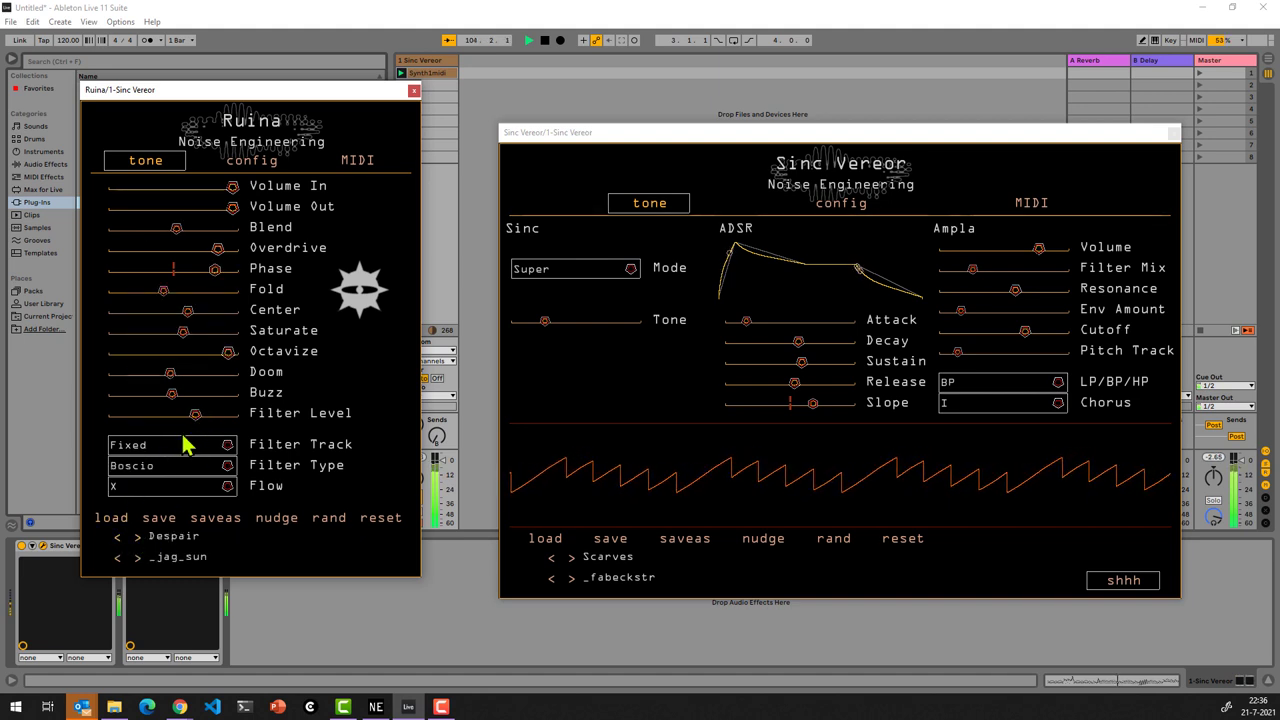
pyautogui.click(138, 536)
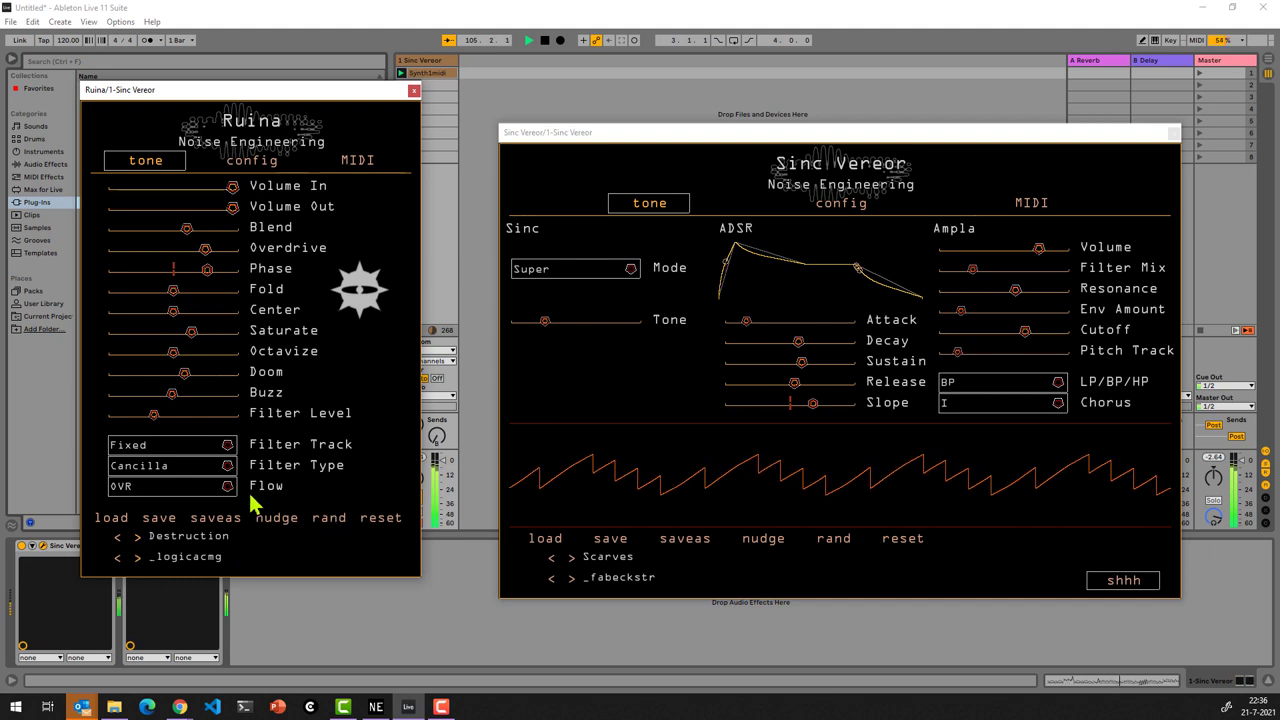
pyautogui.click(138, 536)
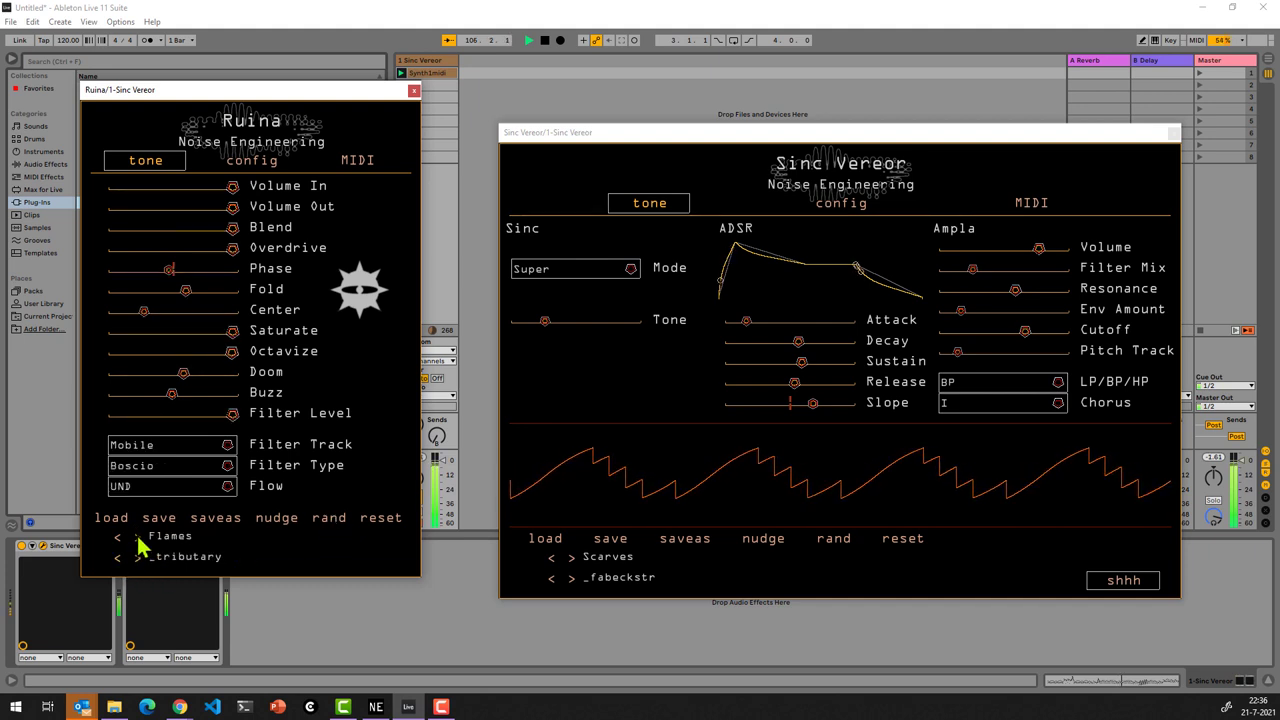
pyautogui.click(138, 536)
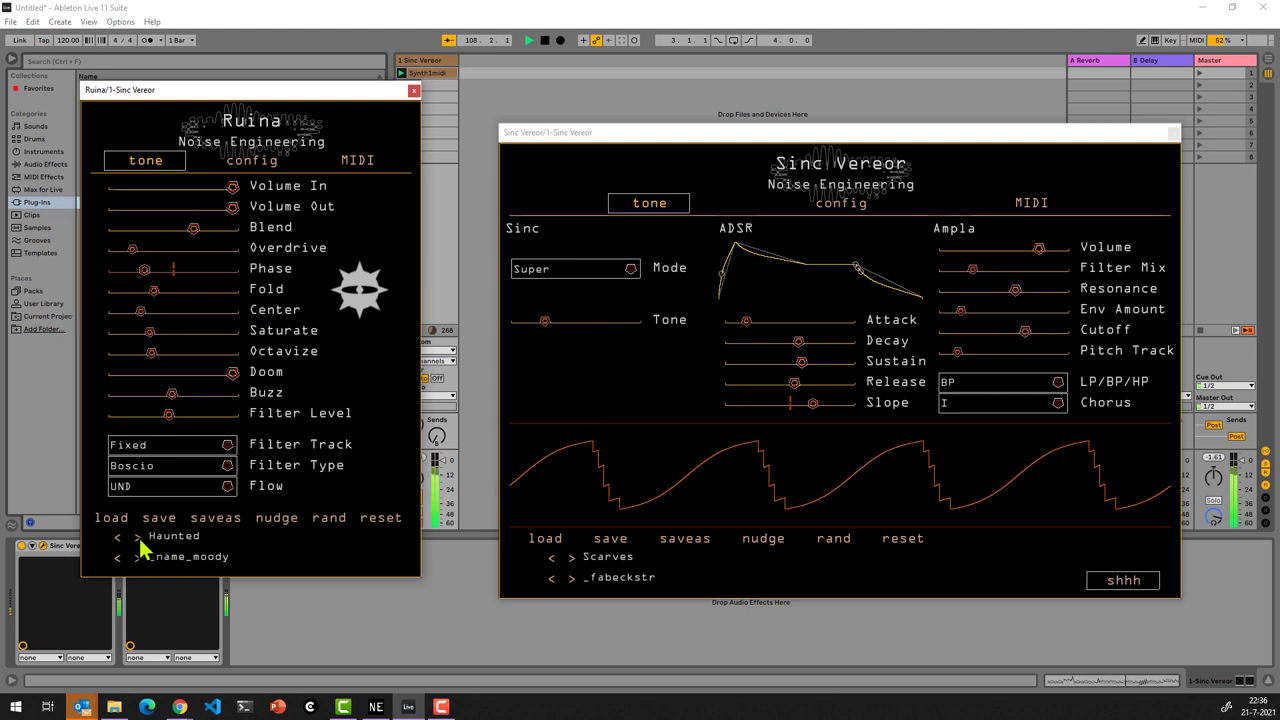
pyautogui.click(138, 536)
pyautogui.click(138, 536)
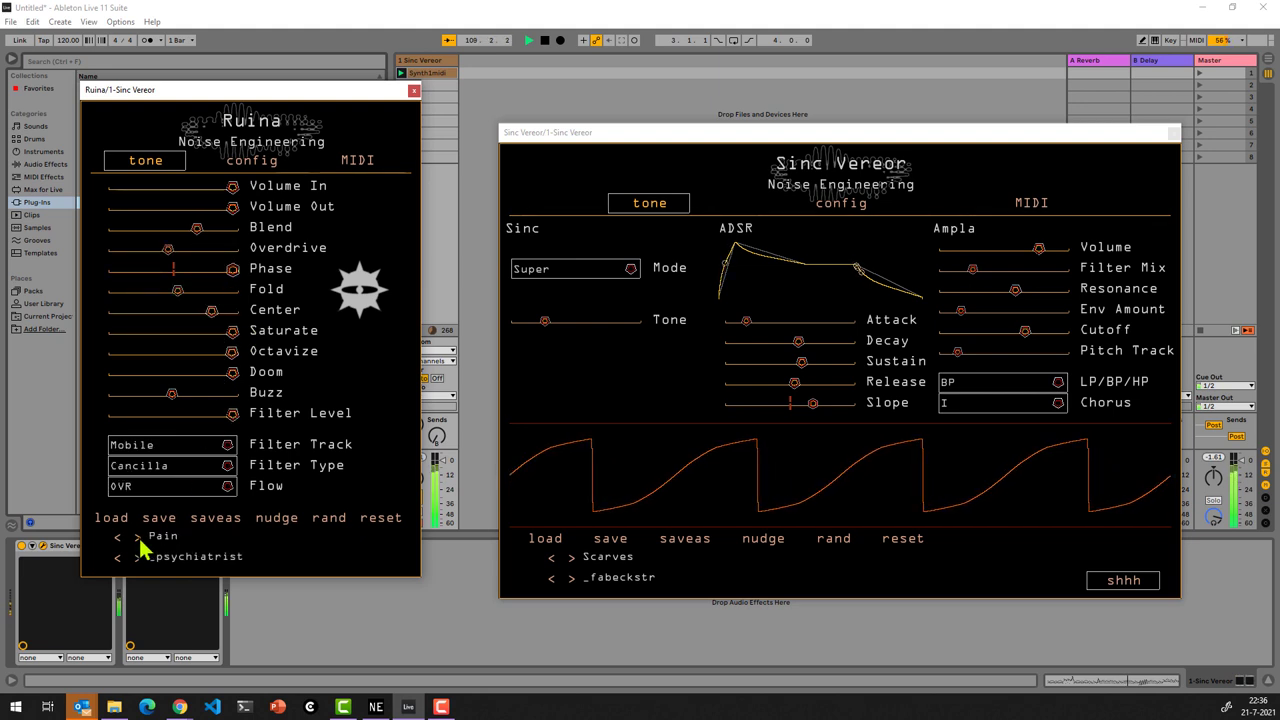
pyautogui.click(138, 536)
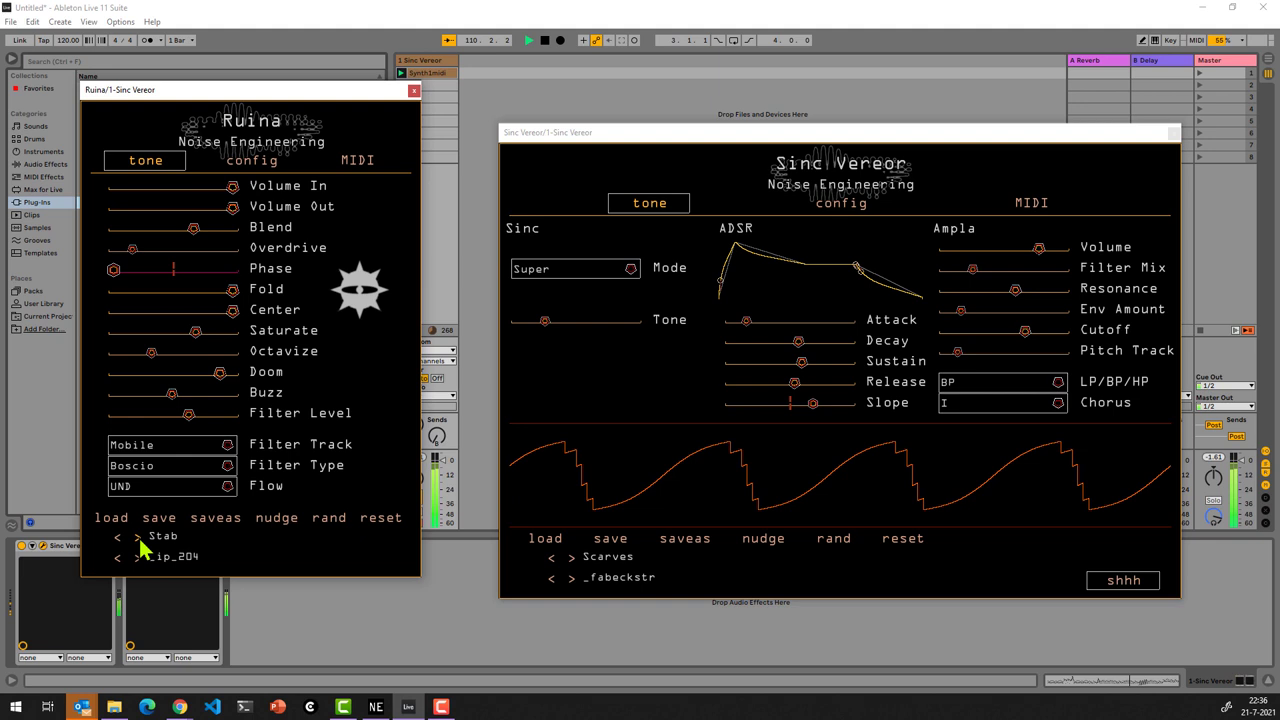
pyautogui.click(138, 536)
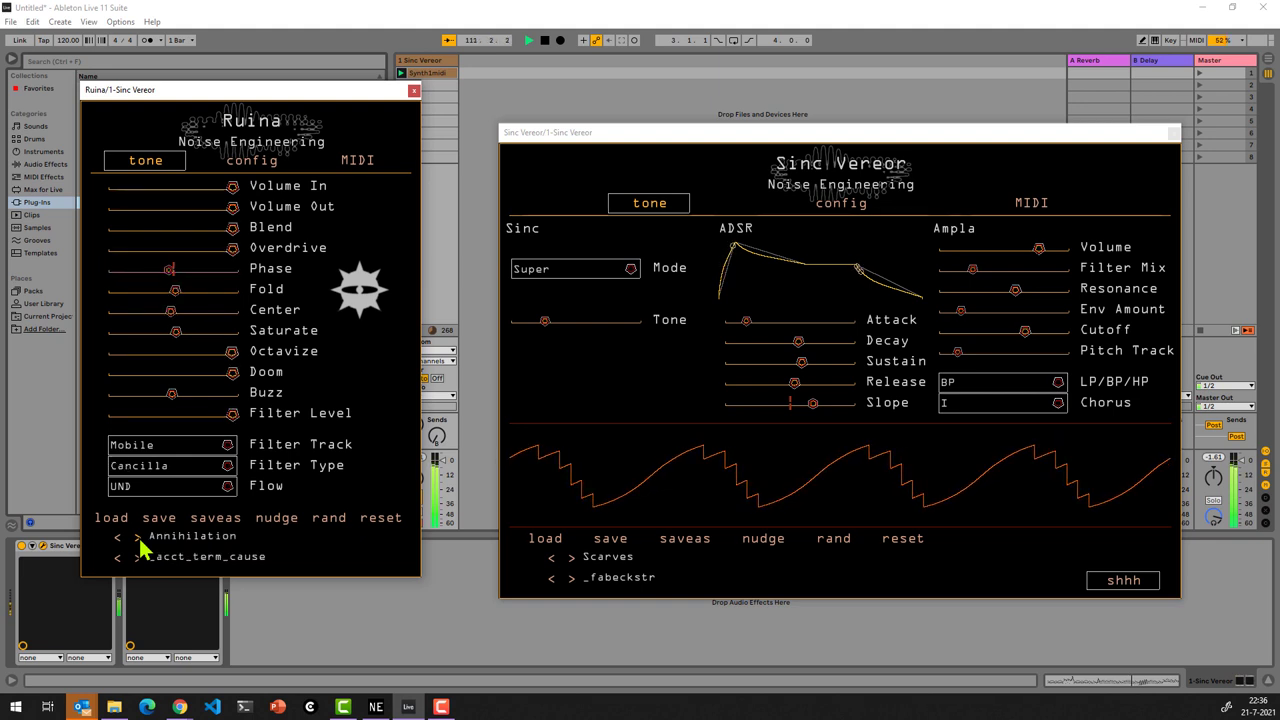
pyautogui.click(138, 536)
pyautogui.click(329, 517)
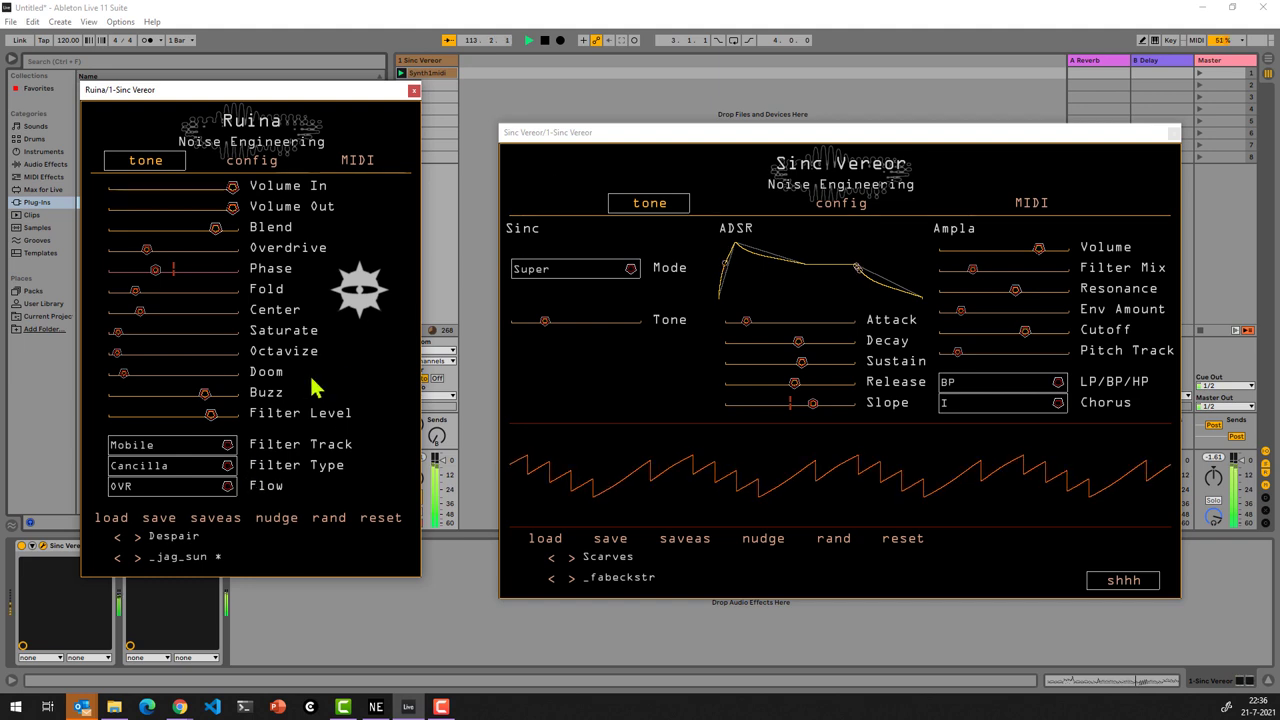
# Drop Ruina's Phase to minimum and lower its Filter Level and Blend sliders.
pyautogui.moveTo(158, 268); pyautogui.dragTo(113, 269)
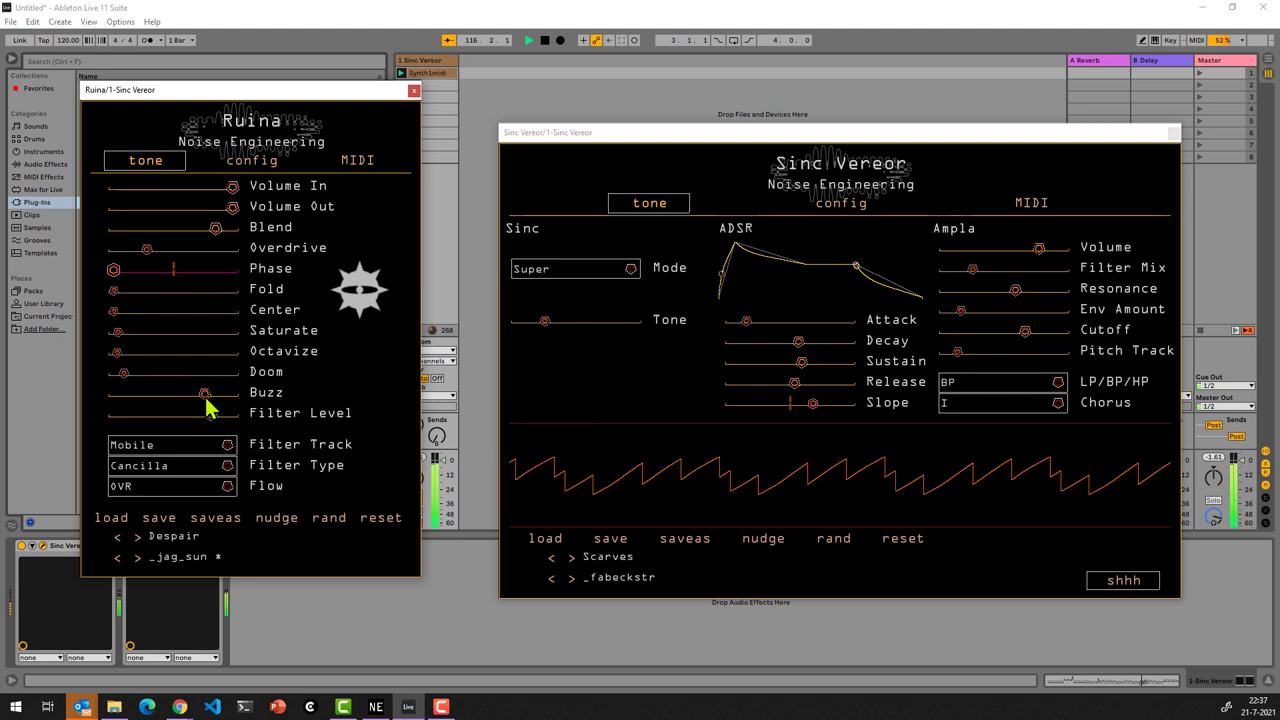
pyautogui.moveTo(205, 418); pyautogui.dragTo(128, 414)
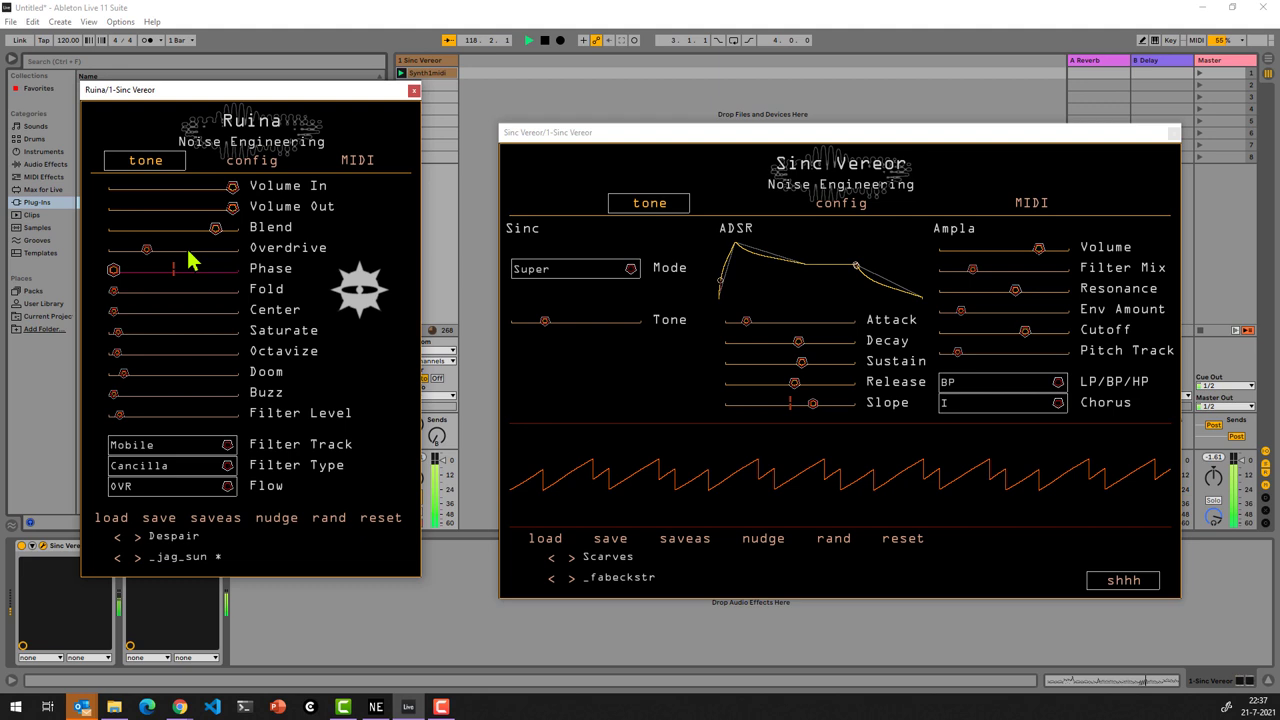
pyautogui.moveTo(218, 238); pyautogui.dragTo(146, 232)
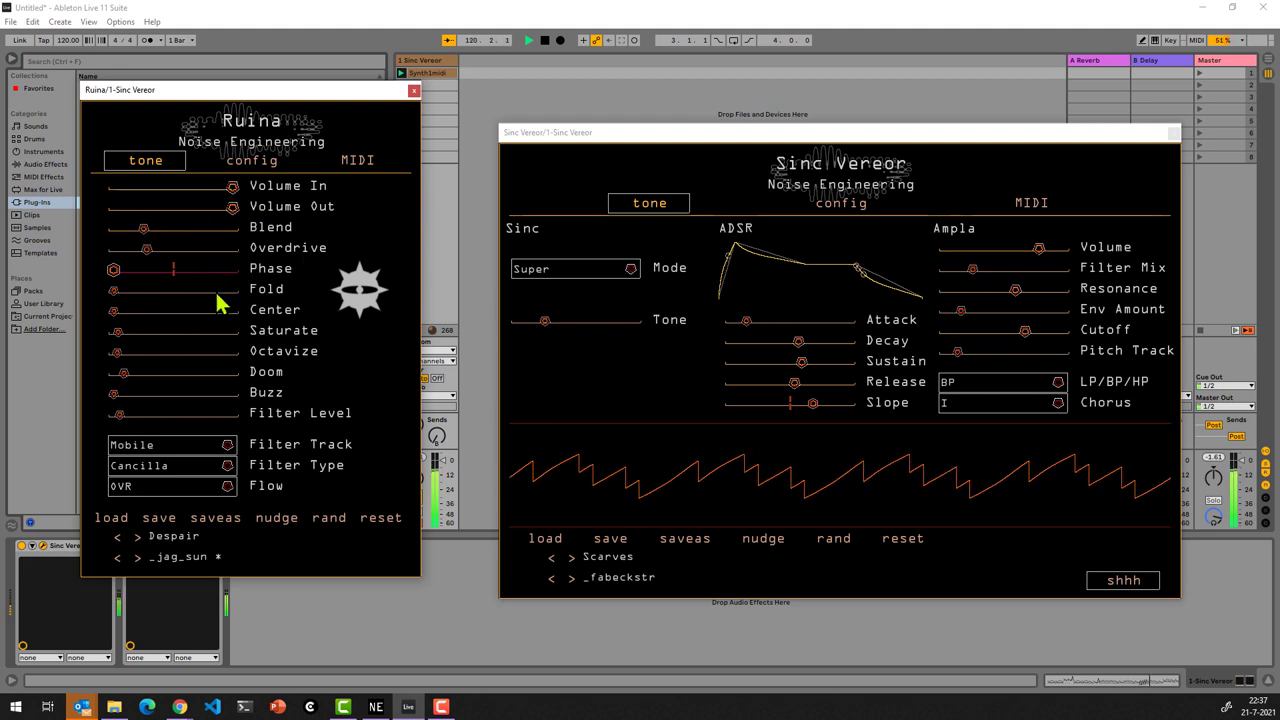
# Nudge Ruina's settings three times for slight parameter shifts.
pyautogui.click(274, 524)
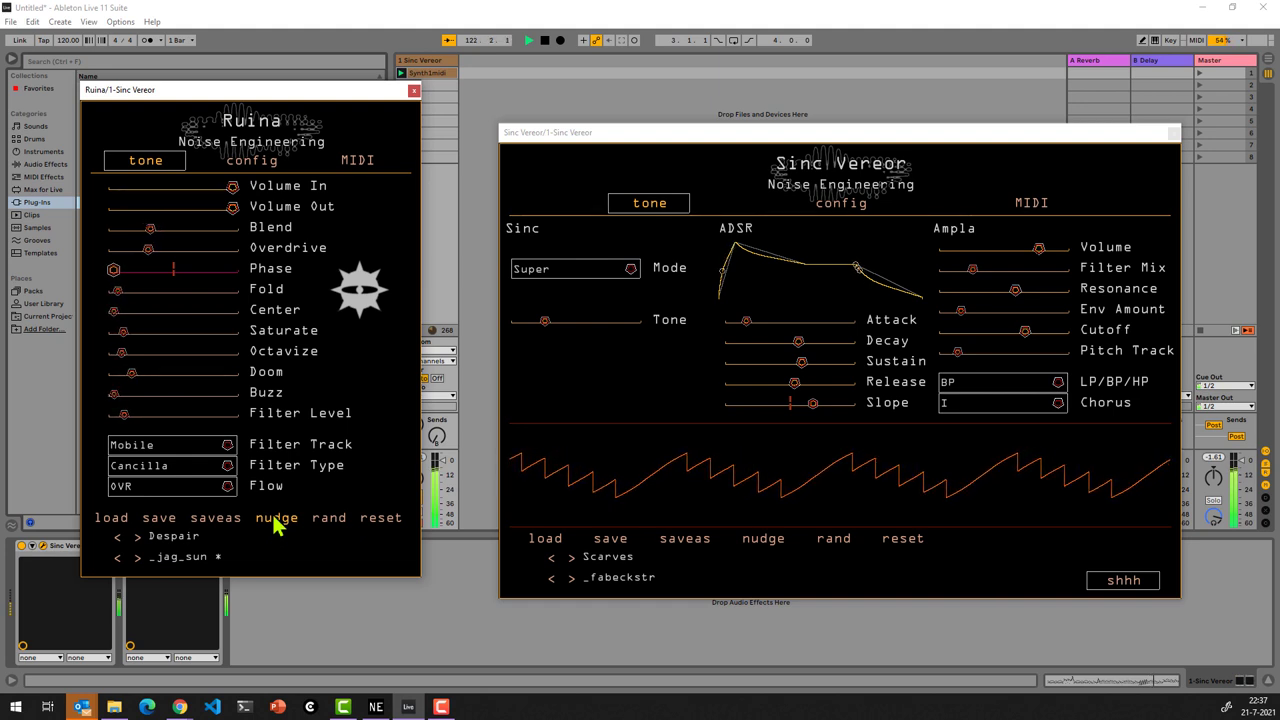
pyautogui.click(277, 526)
pyautogui.click(277, 526)
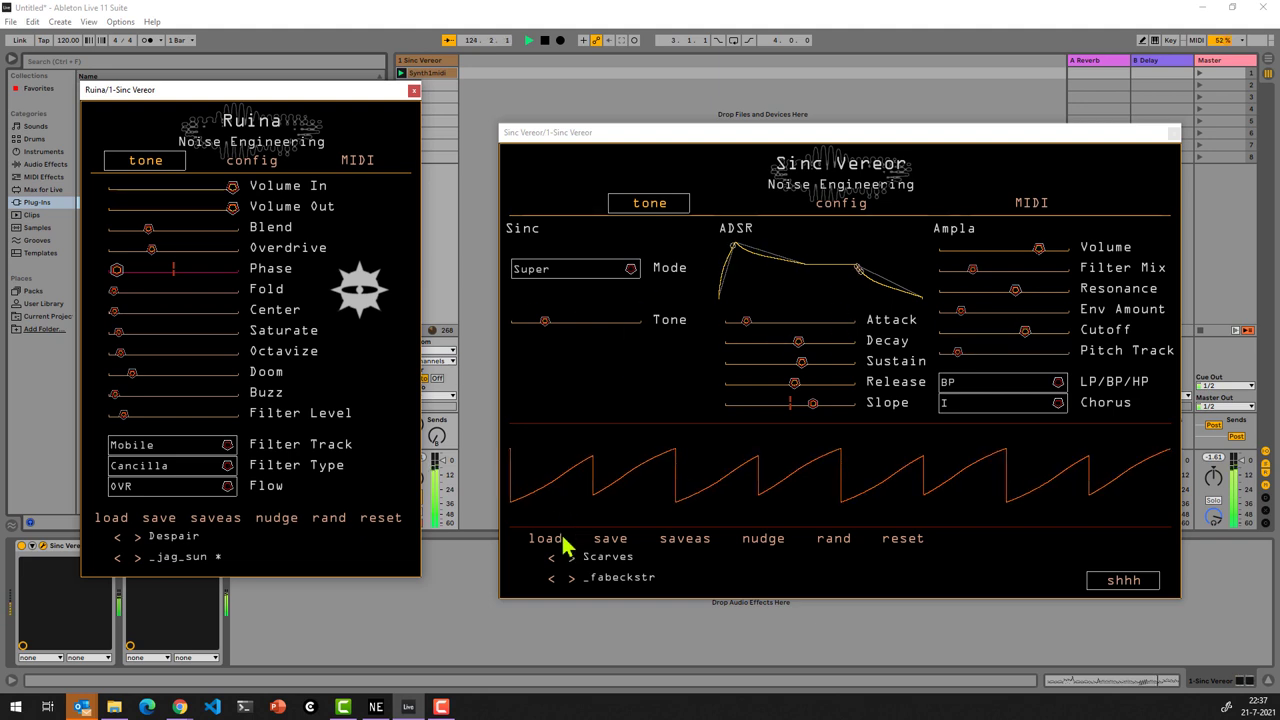
# Set Sinc Vereor to Plain, reset it, and step Ruina back to Annihilation's _acct_term_cause preset.
pyautogui.click(626, 270)
pyautogui.click(550, 284)
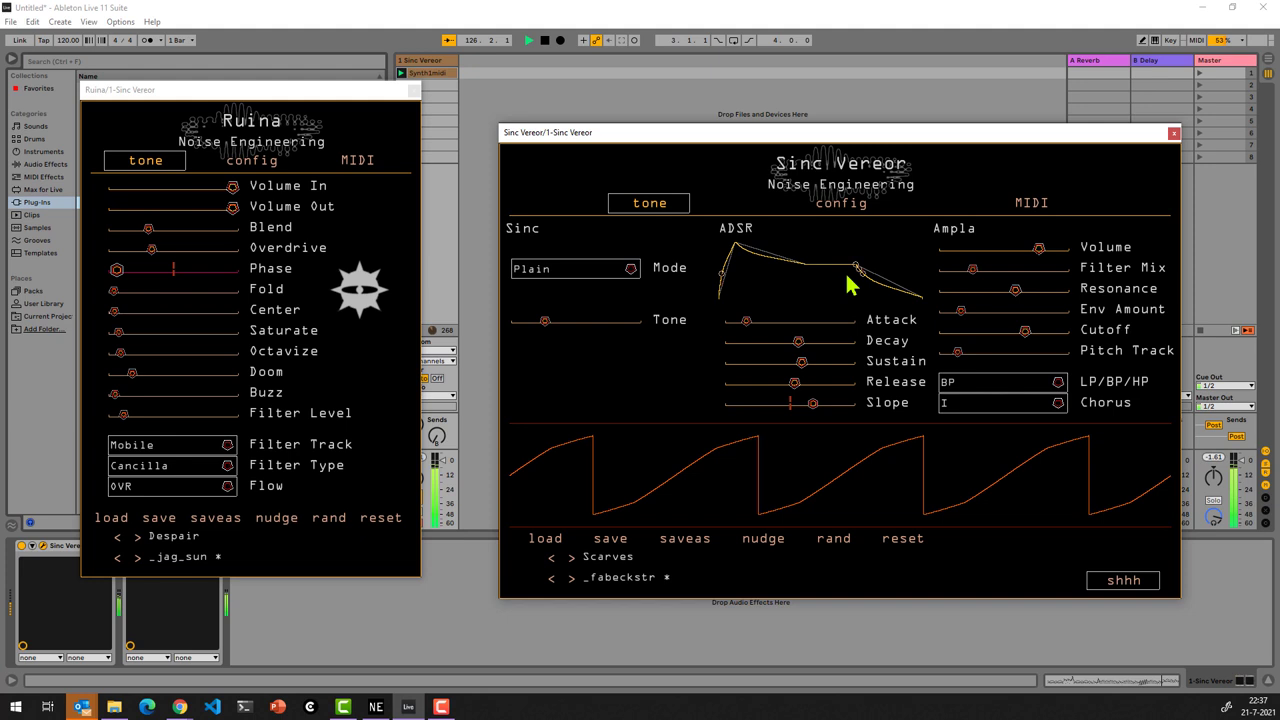
pyautogui.click(902, 540)
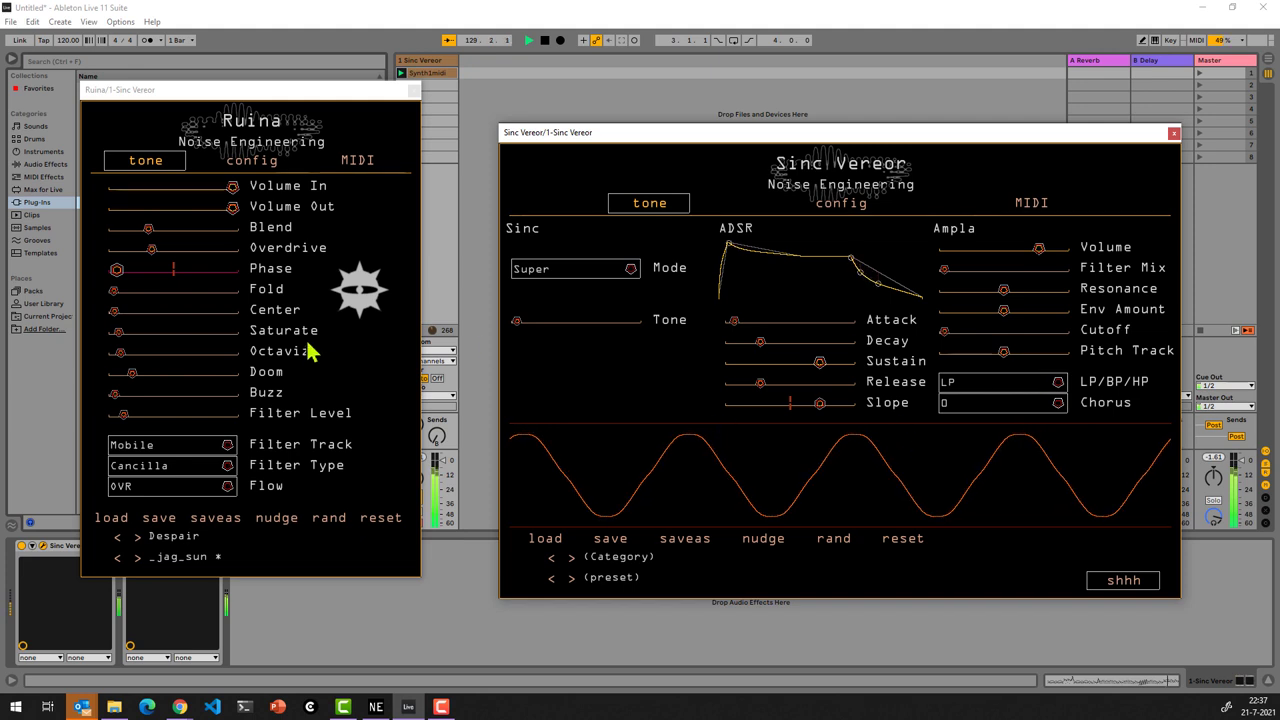
pyautogui.click(118, 537)
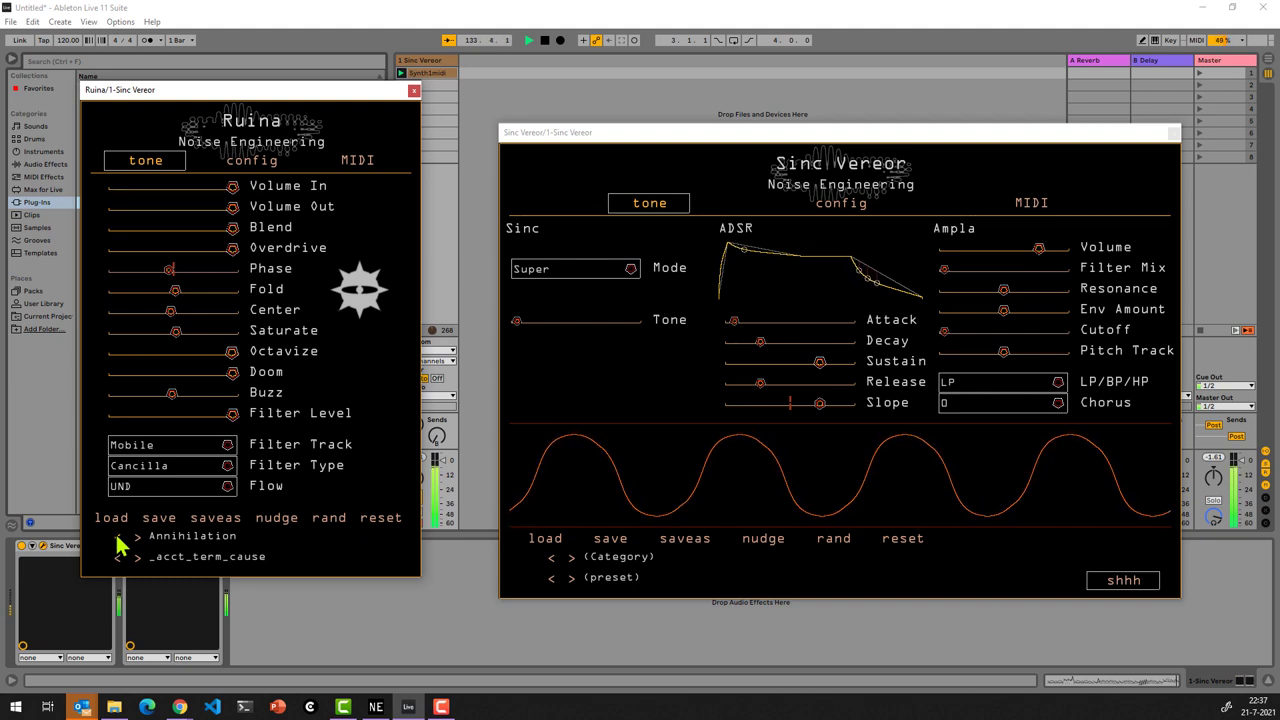
# Audition Ruina's Stab, Pain and Haunted categories and presets aa_er_internal, accession, accounting_30.
pyautogui.click(117, 537)
pyautogui.click(117, 537)
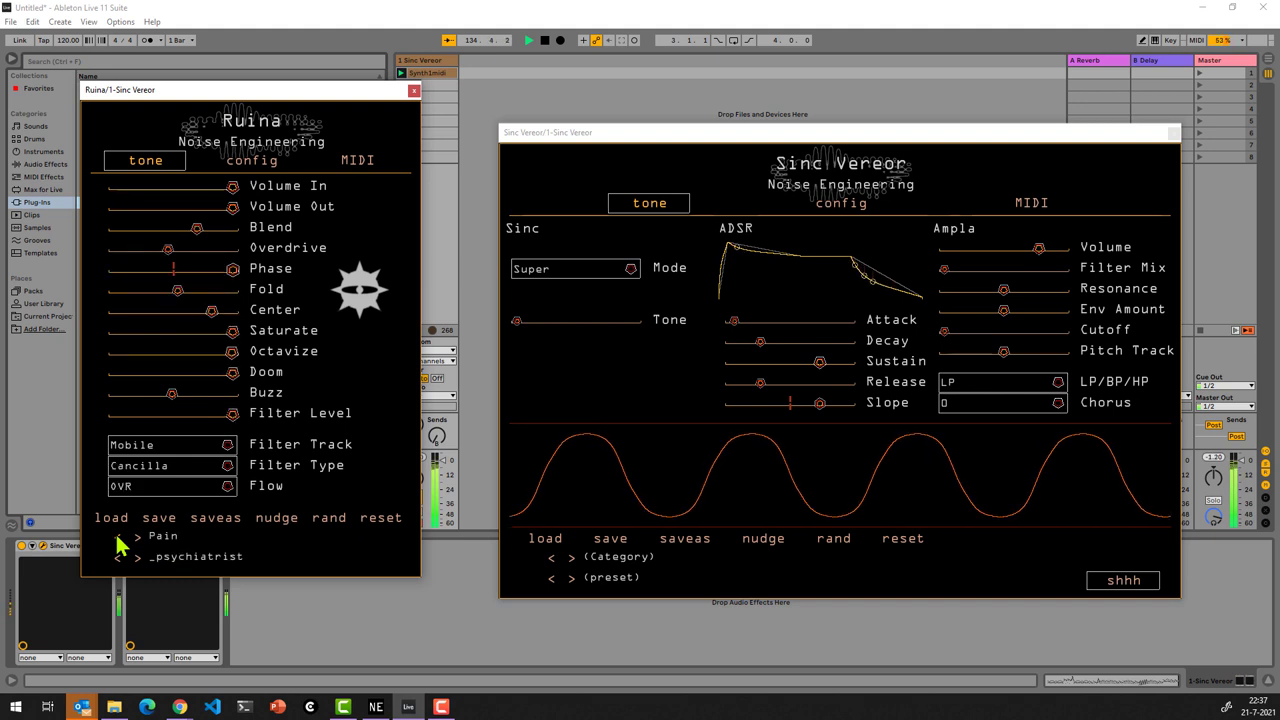
pyautogui.click(117, 537)
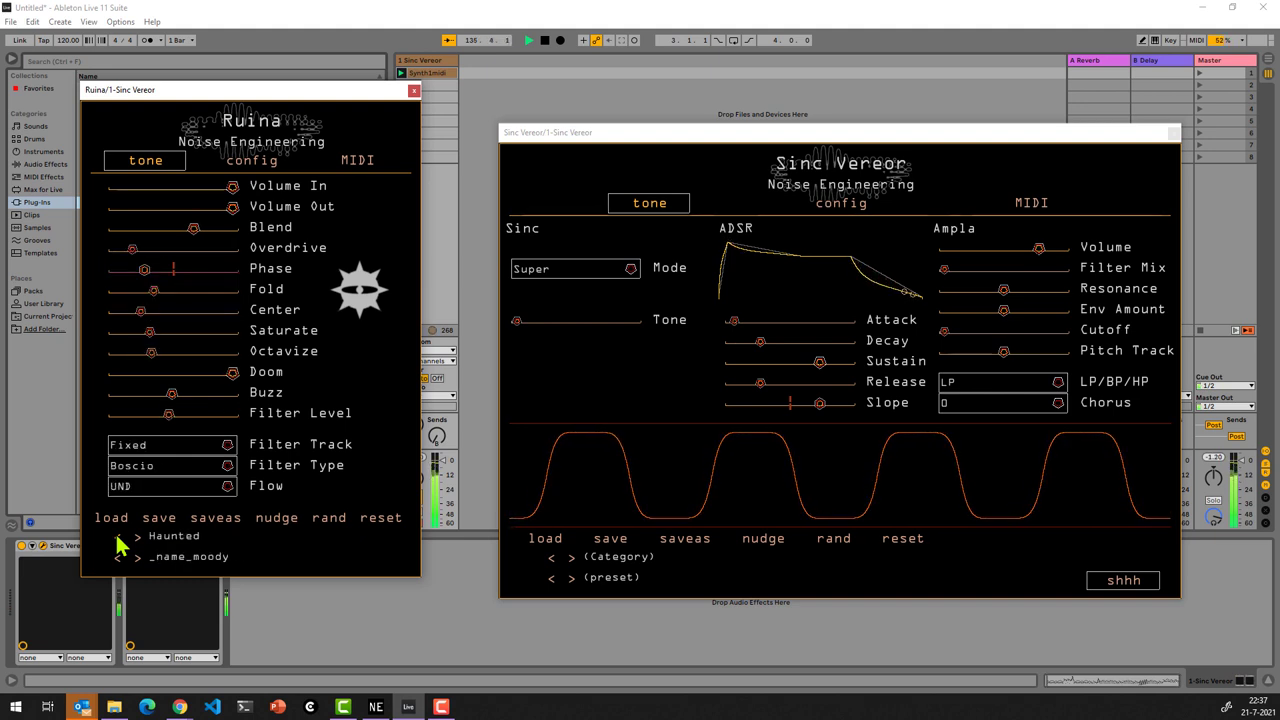
pyautogui.click(138, 558)
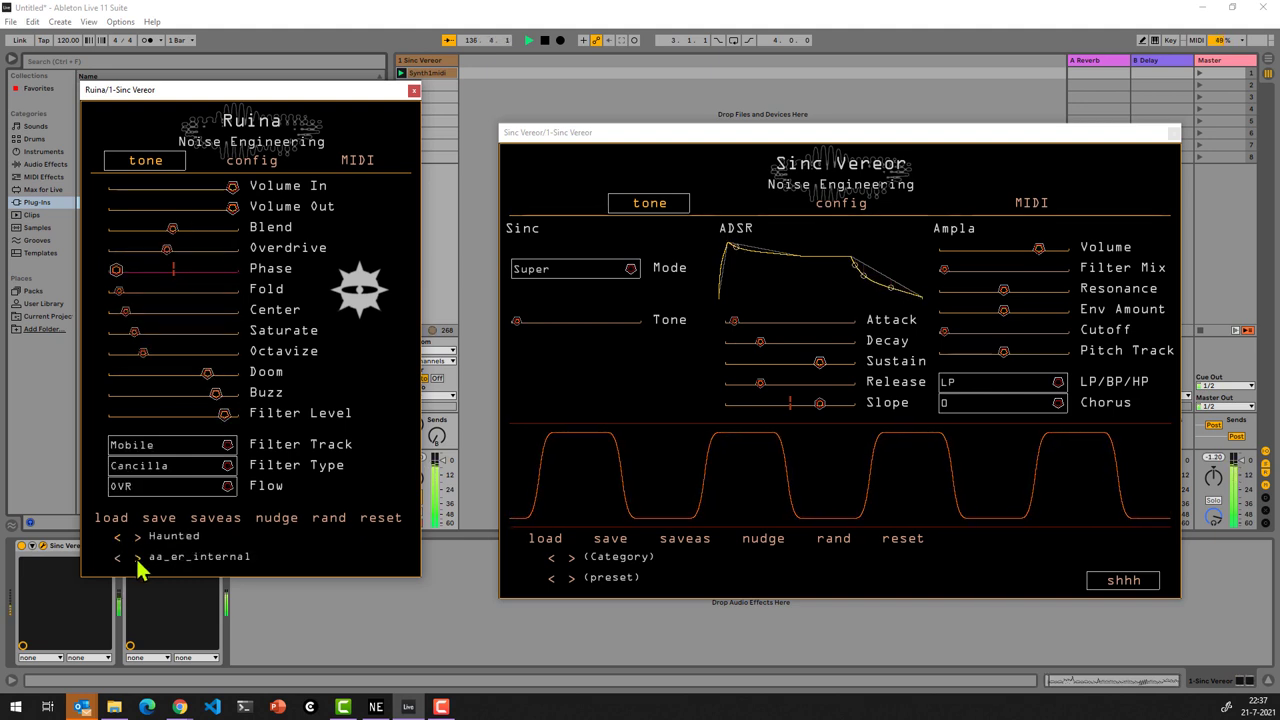
pyautogui.click(138, 559)
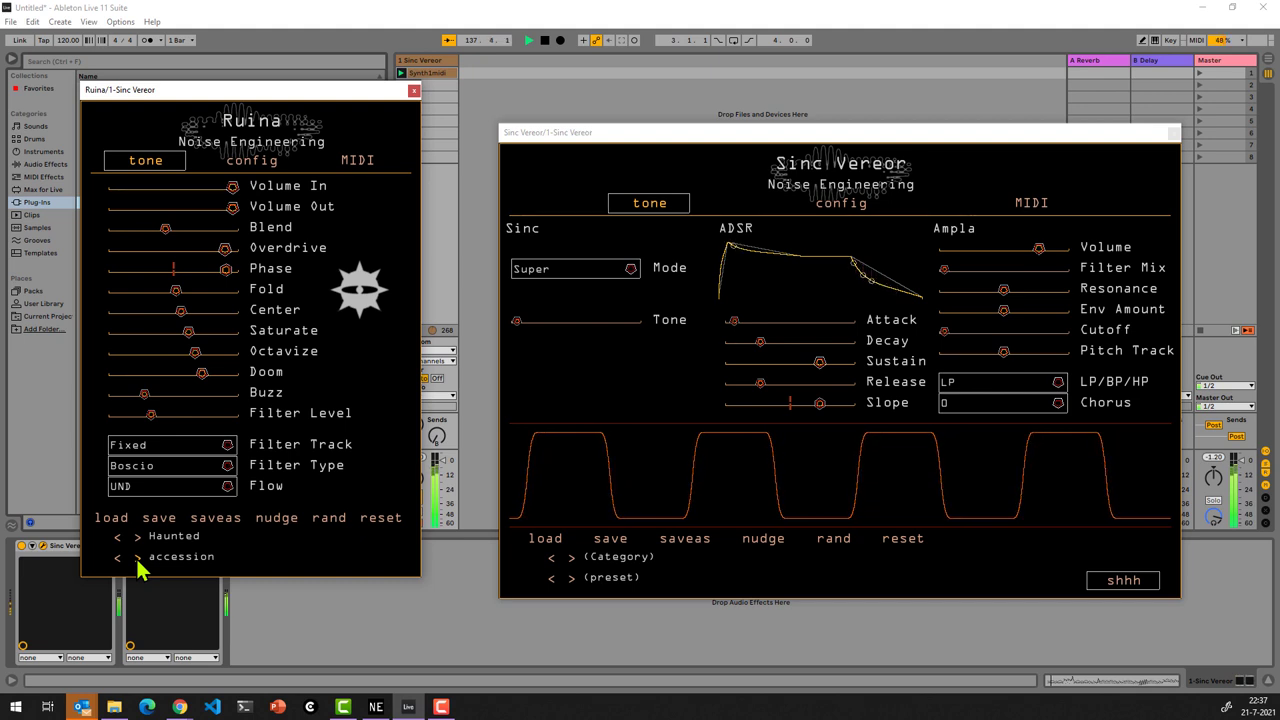
pyautogui.click(138, 559)
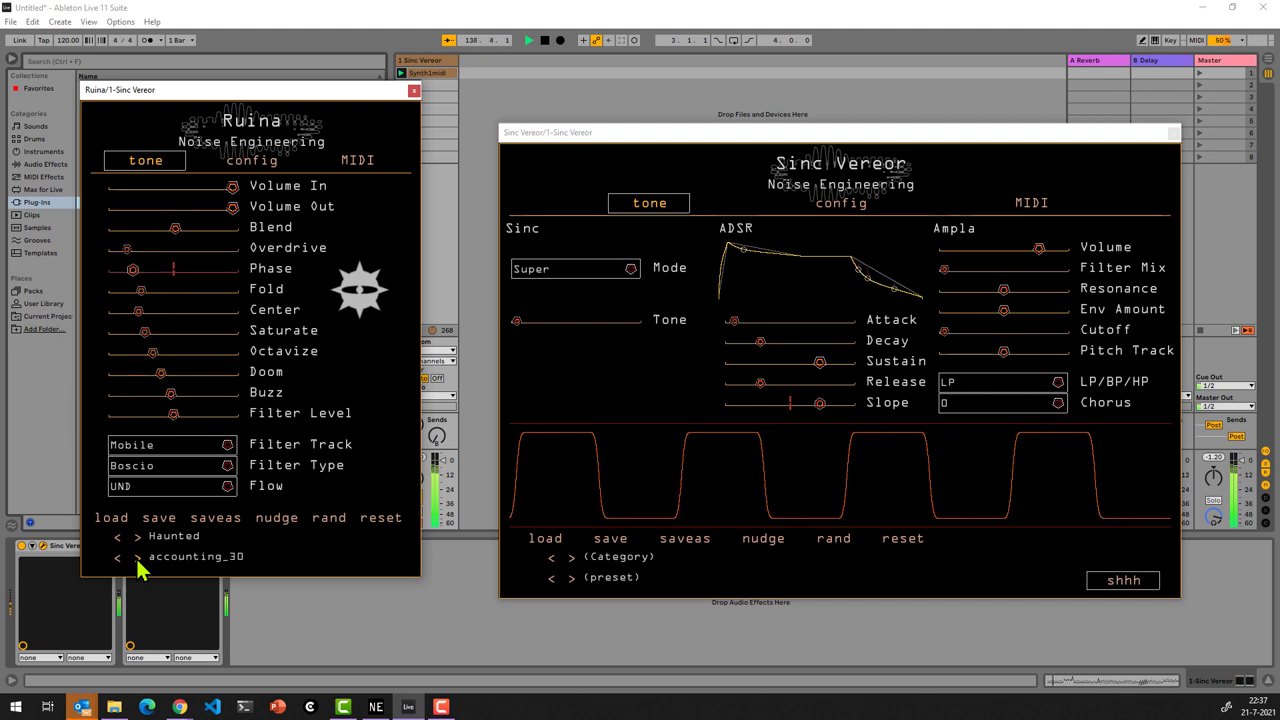
pyautogui.click(138, 559)
# Browse Flames, Destruction and Despair to Annihilation's agoodllid preset, then drop Doom to minimum.
pyautogui.click(118, 537)
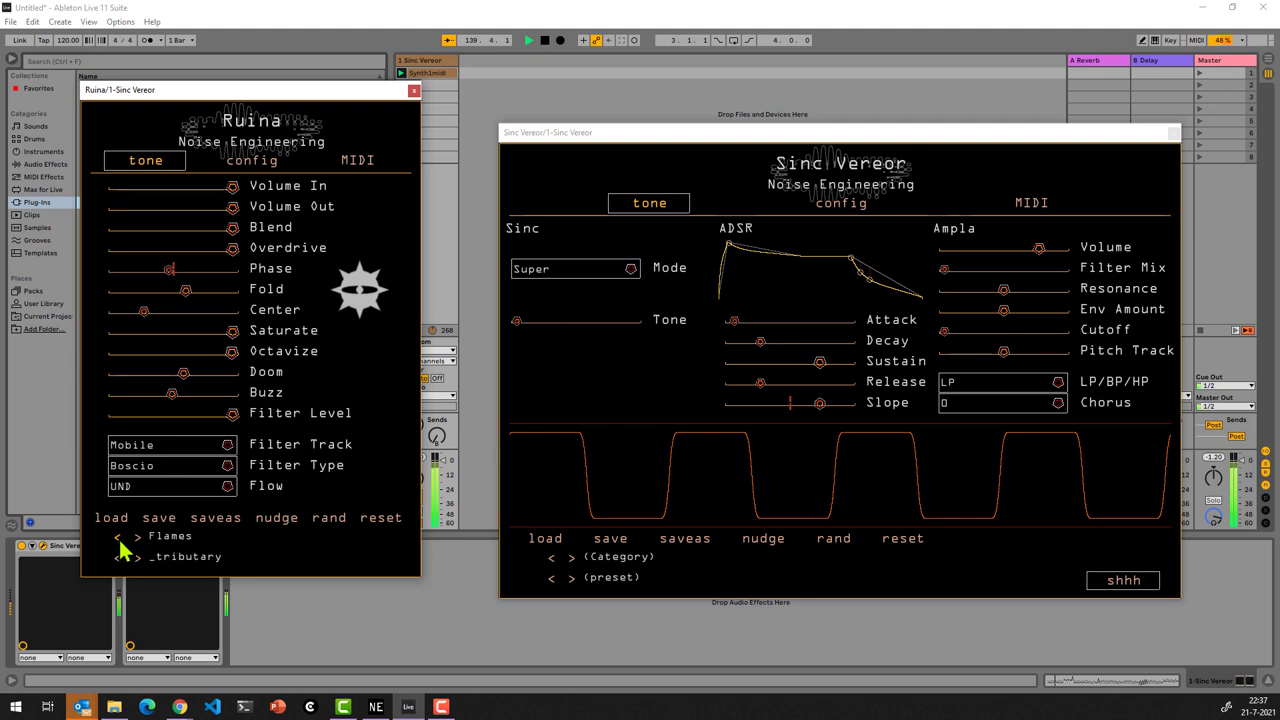
pyautogui.click(118, 558)
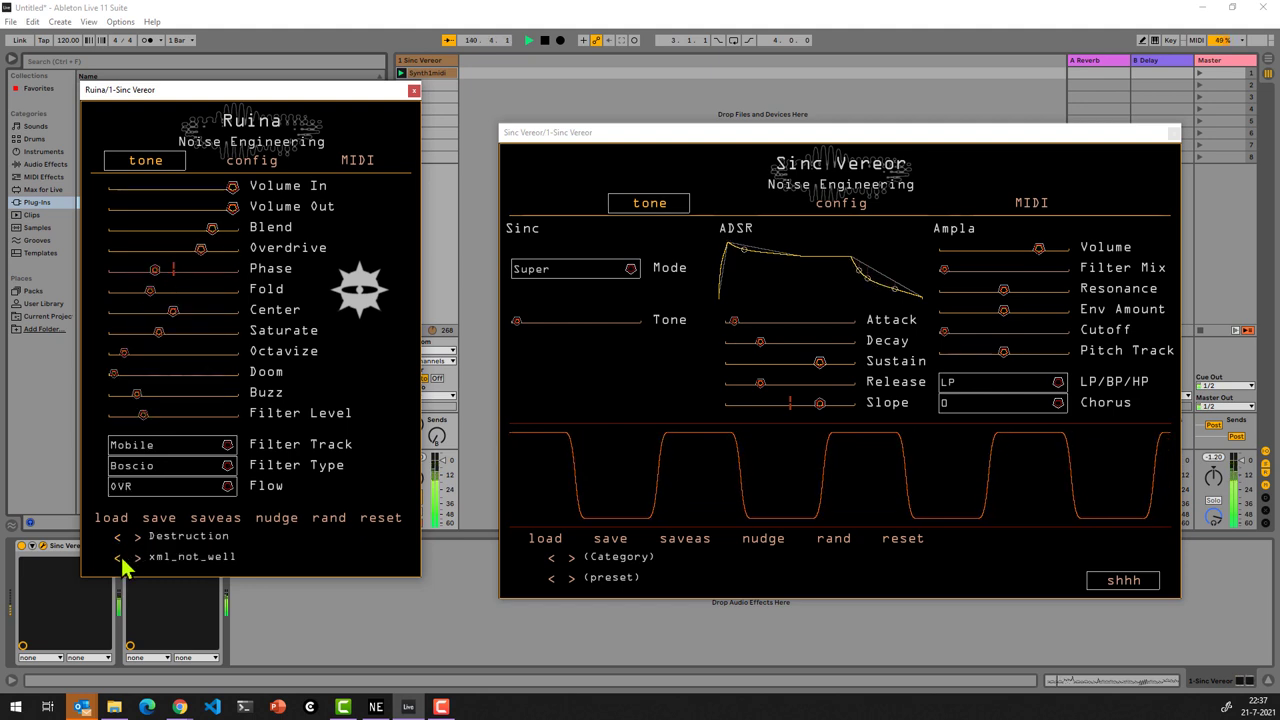
pyautogui.click(118, 558)
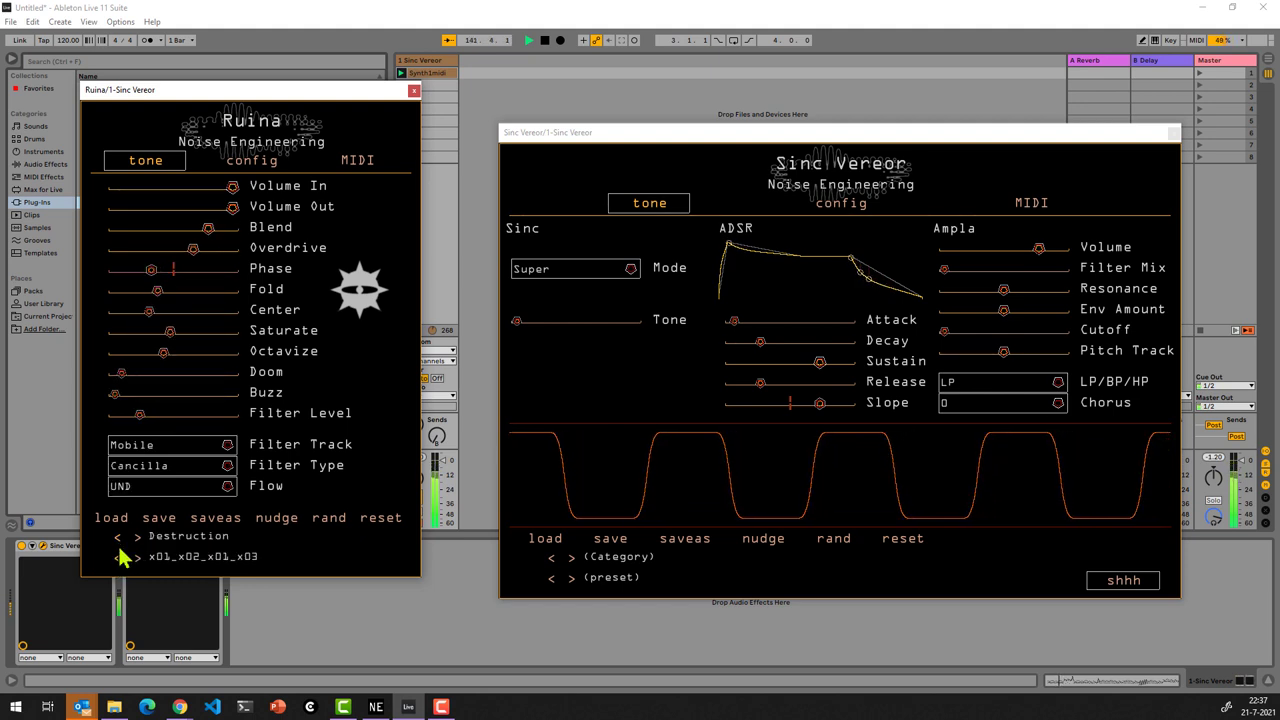
pyautogui.click(118, 537)
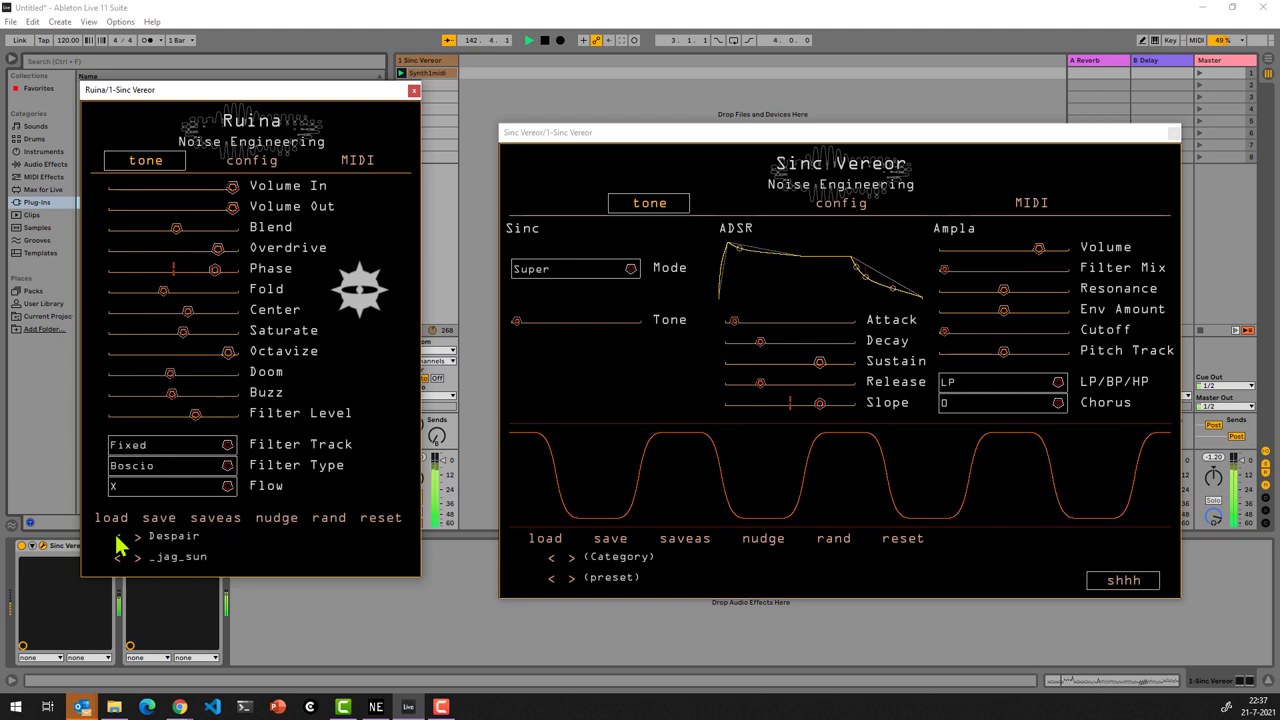
pyautogui.click(117, 537)
pyautogui.click(120, 557)
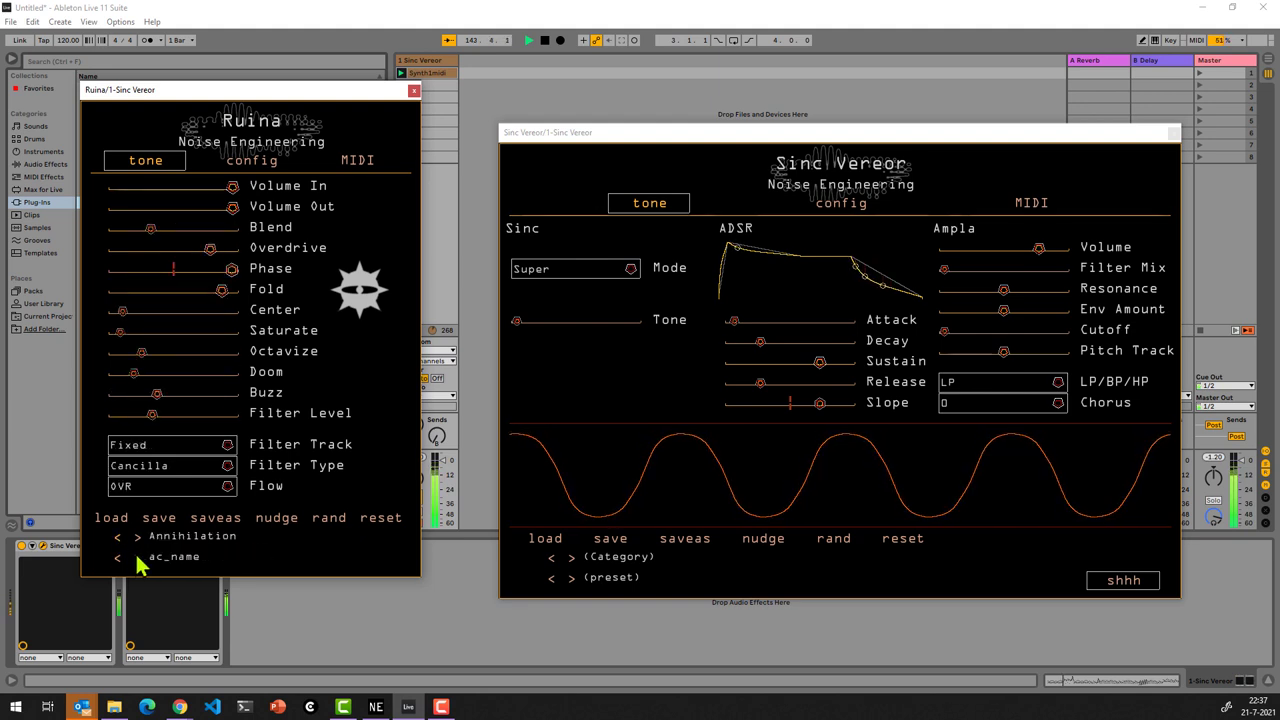
pyautogui.click(137, 557)
pyautogui.click(137, 557)
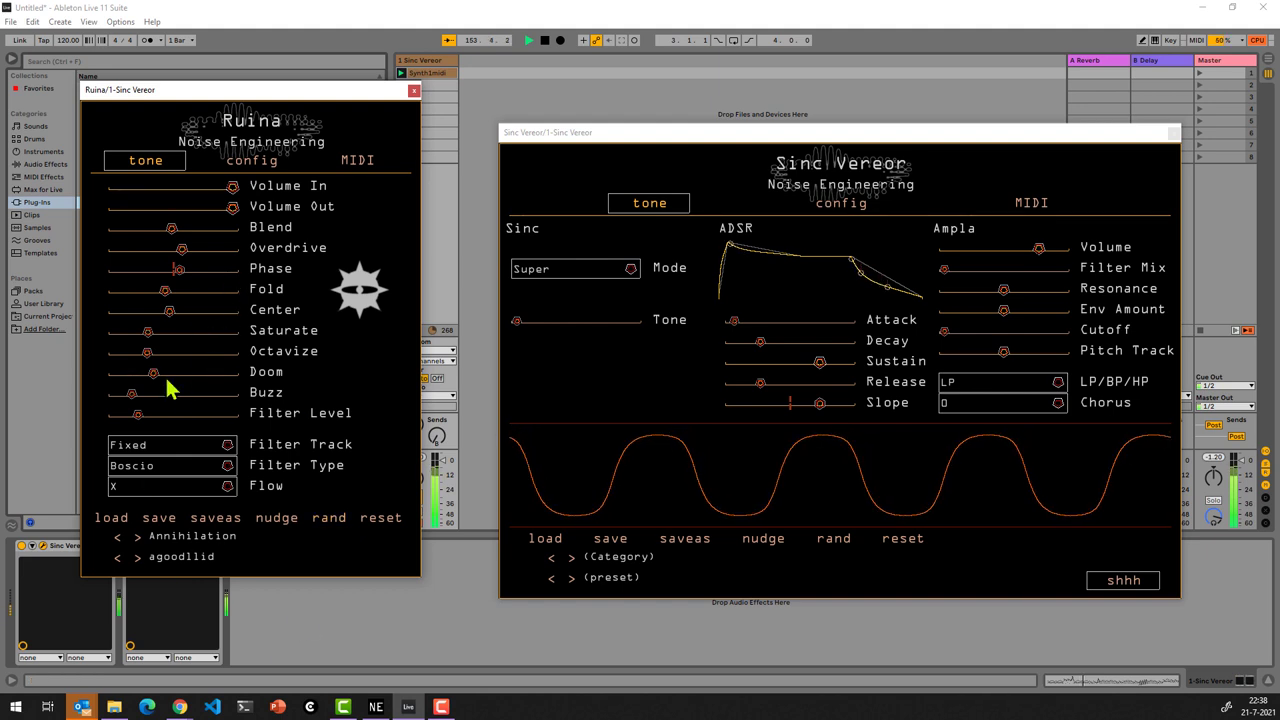
pyautogui.moveTo(153, 372); pyautogui.dragTo(122, 372)
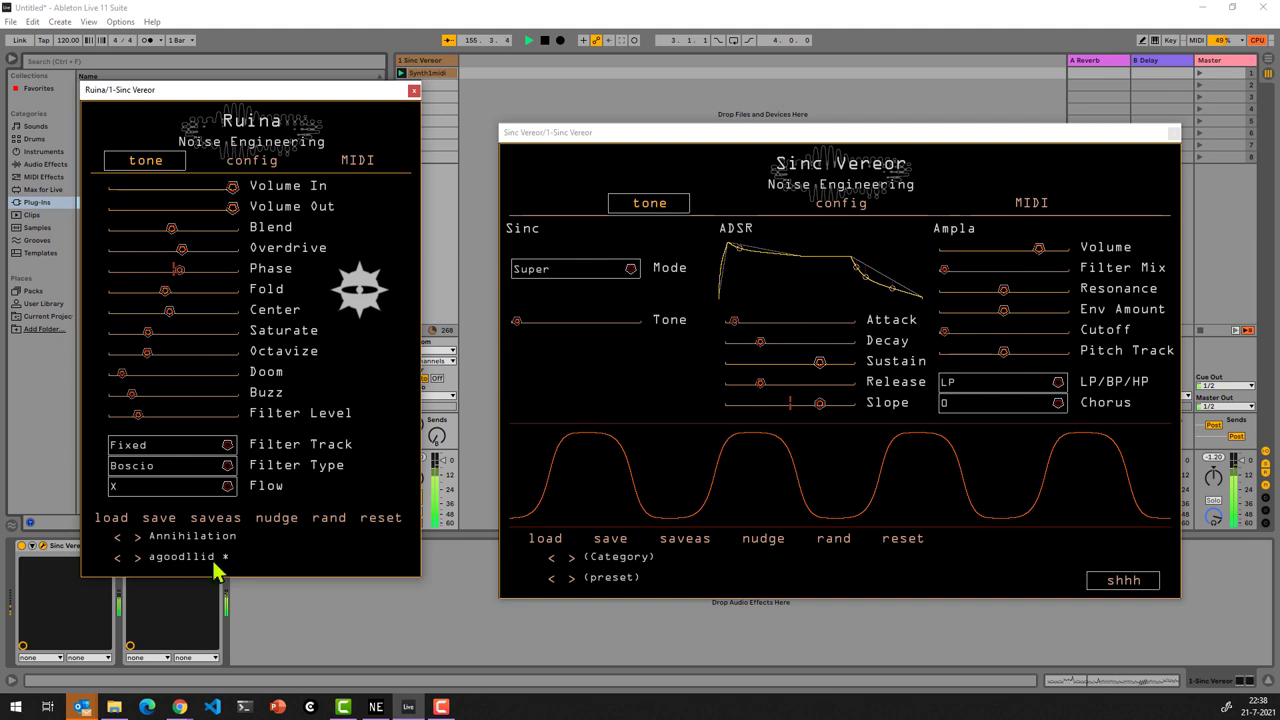
# Reset Ruina to its defaults and switch Sinc Vereor's mode to Plain.
pyautogui.click(375, 518)
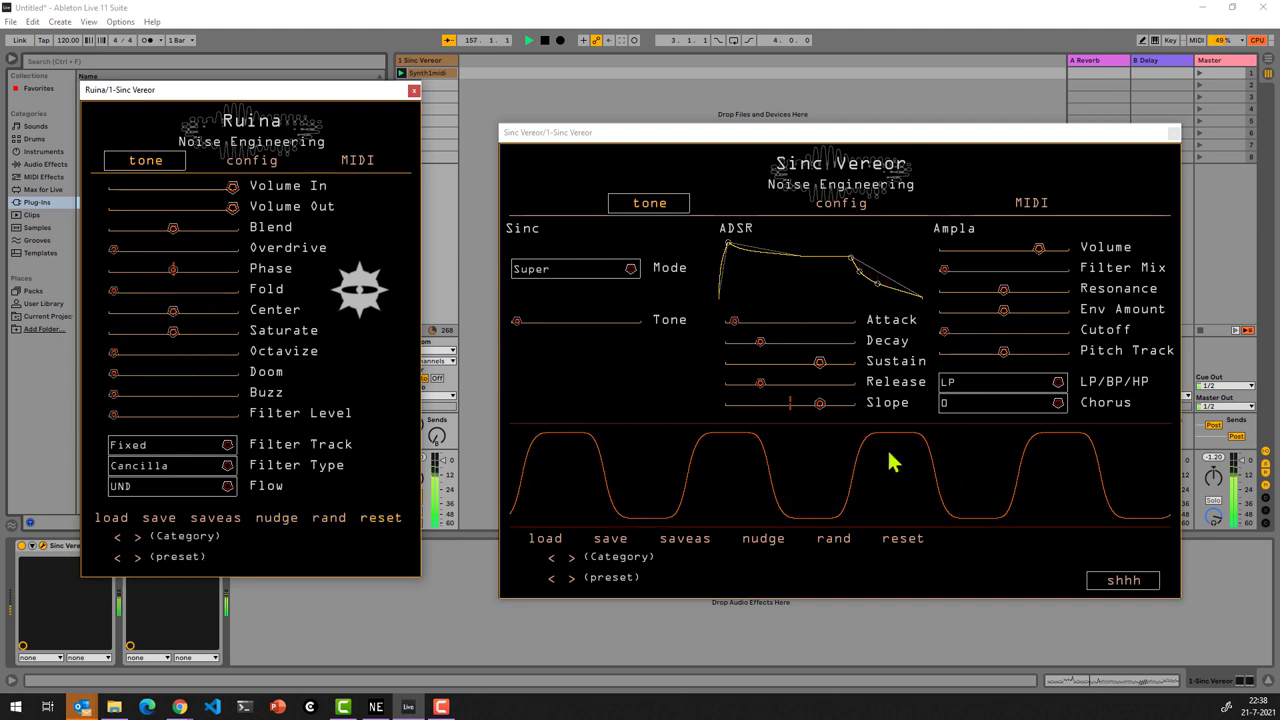
pyautogui.click(634, 277)
pyautogui.click(578, 288)
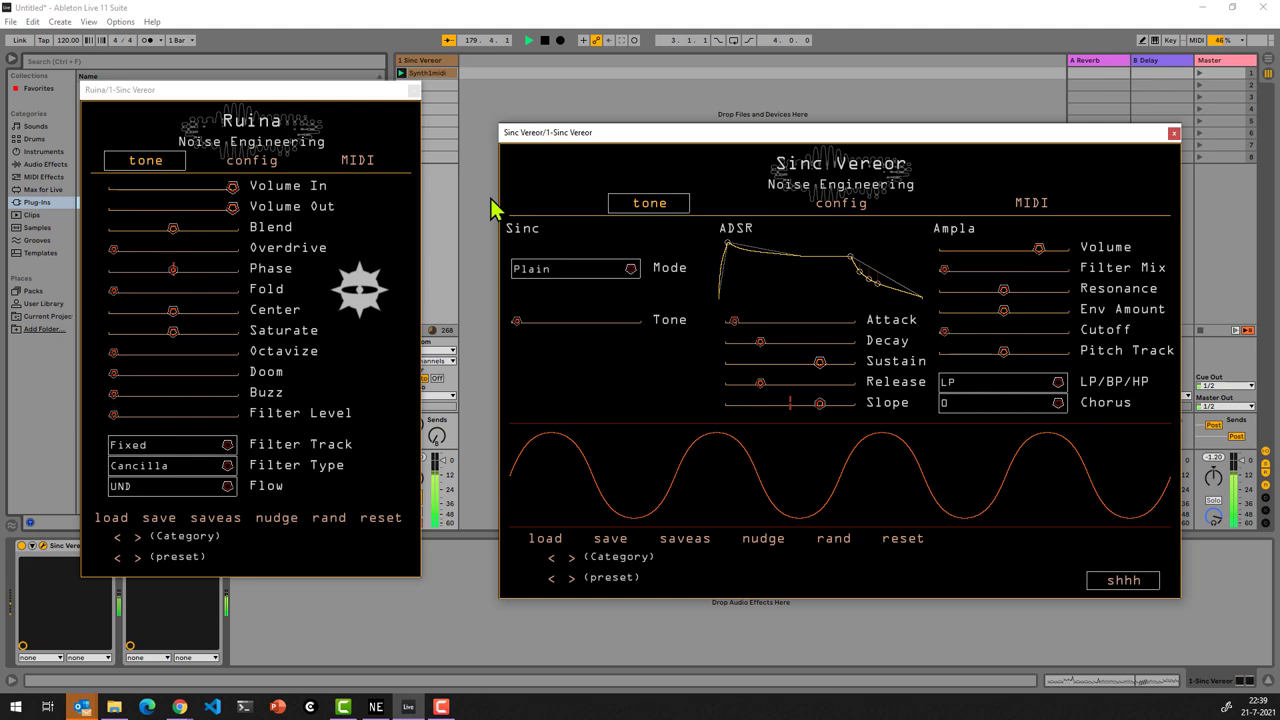
# Move Ruina's window over Sinc Vereor's, load Virt Vereor, and shift its window right.
pyautogui.moveTo(275, 91); pyautogui.dragTo(689, 122)
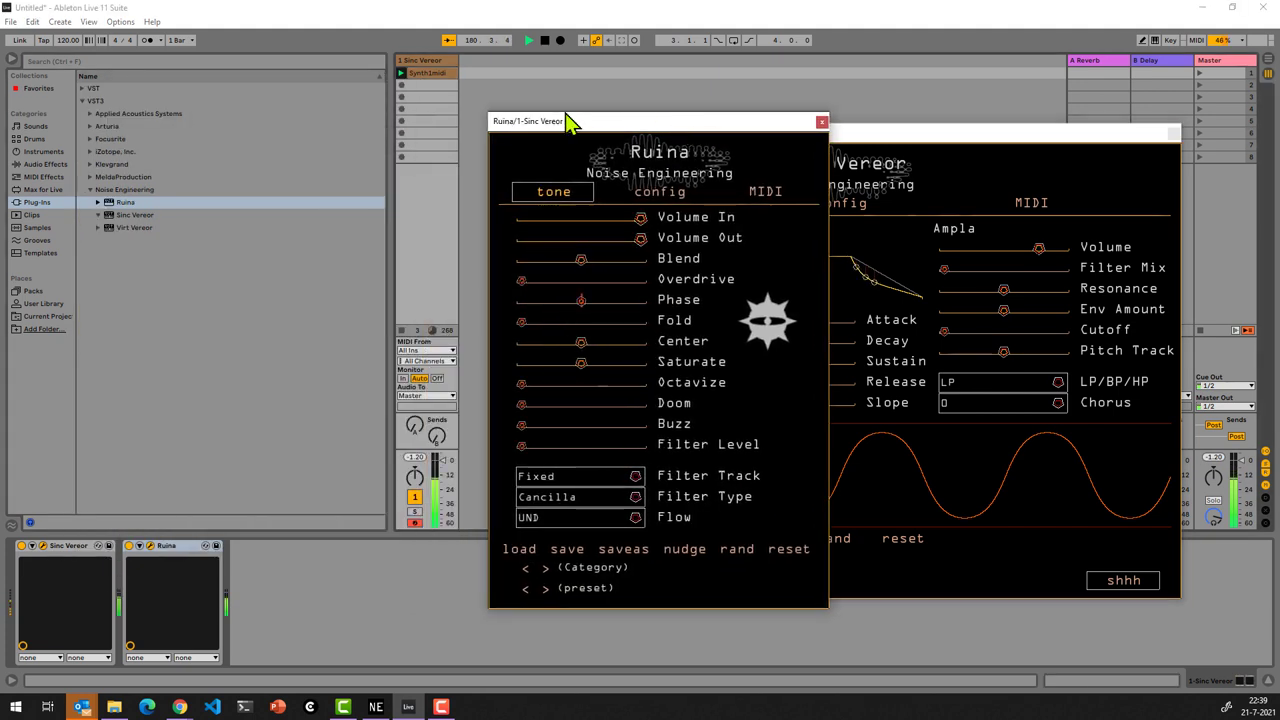
pyautogui.doubleClick(133, 229)
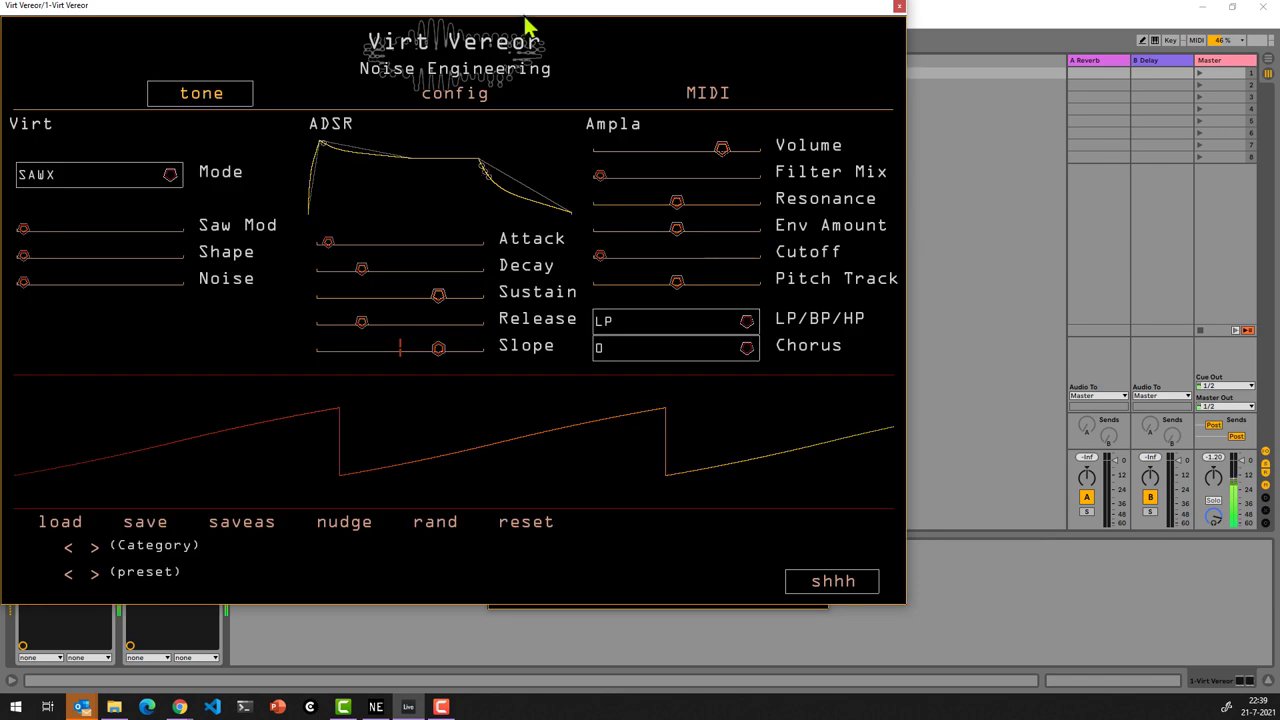
pyautogui.moveTo(503, 12); pyautogui.dragTo(980, 76)
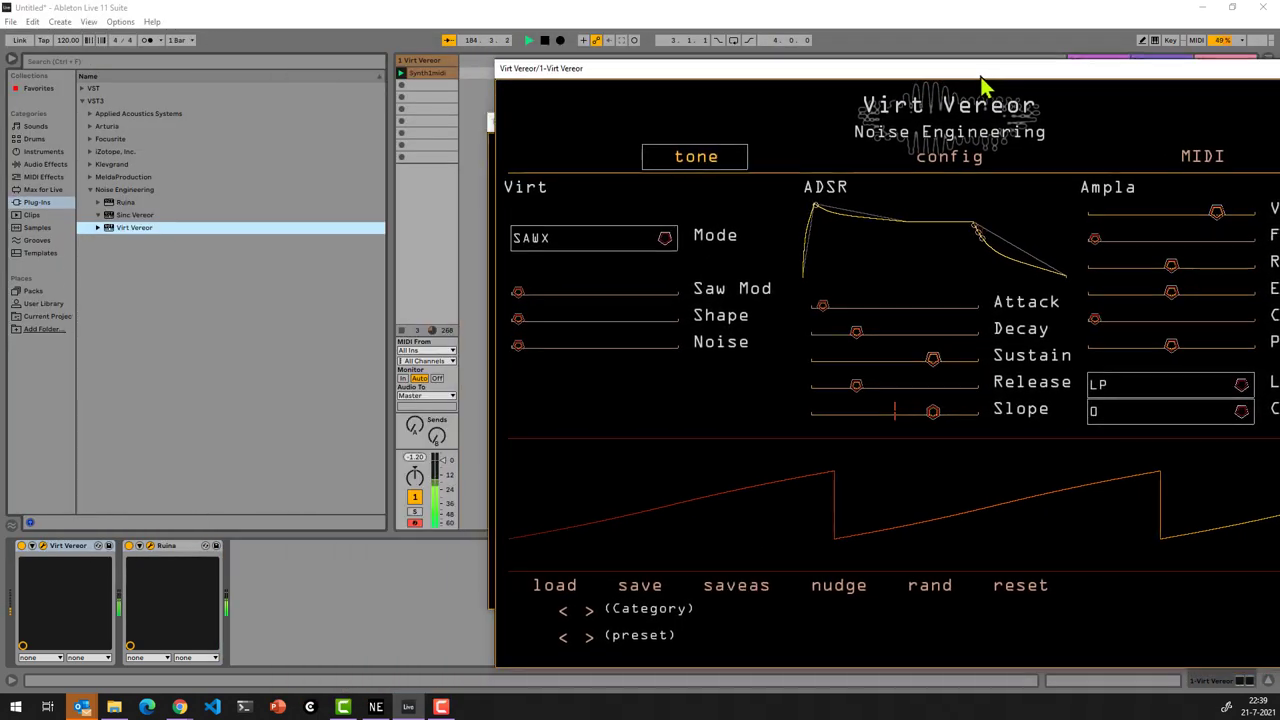
# Arrange Ruina's window at top-left with Virt Vereor's window beside it.
pyautogui.click(491, 143)
pyautogui.moveTo(605, 128); pyautogui.dragTo(137, 62)
pyautogui.moveTo(708, 70); pyautogui.dragTo(551, 37)
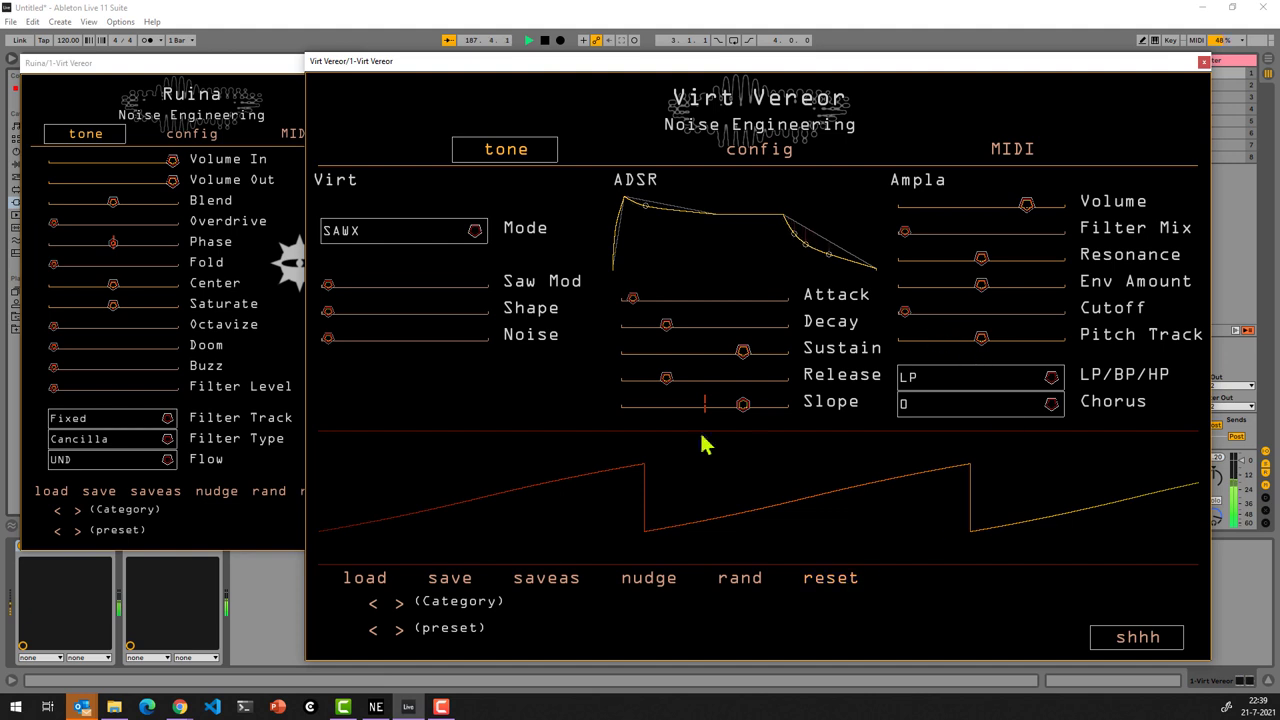
# Cycle Virt Vereor's oscillator mode through BASS, SAWX and HARM.
pyautogui.click(394, 236)
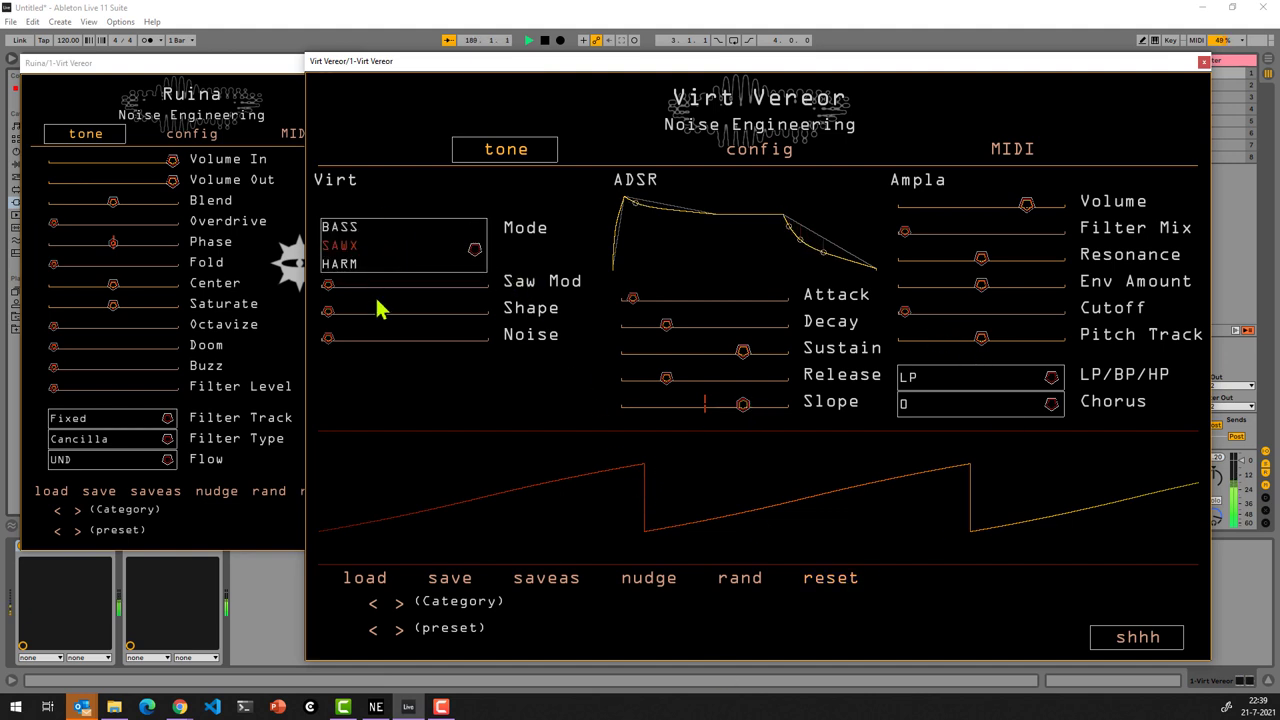
pyautogui.click(340, 228)
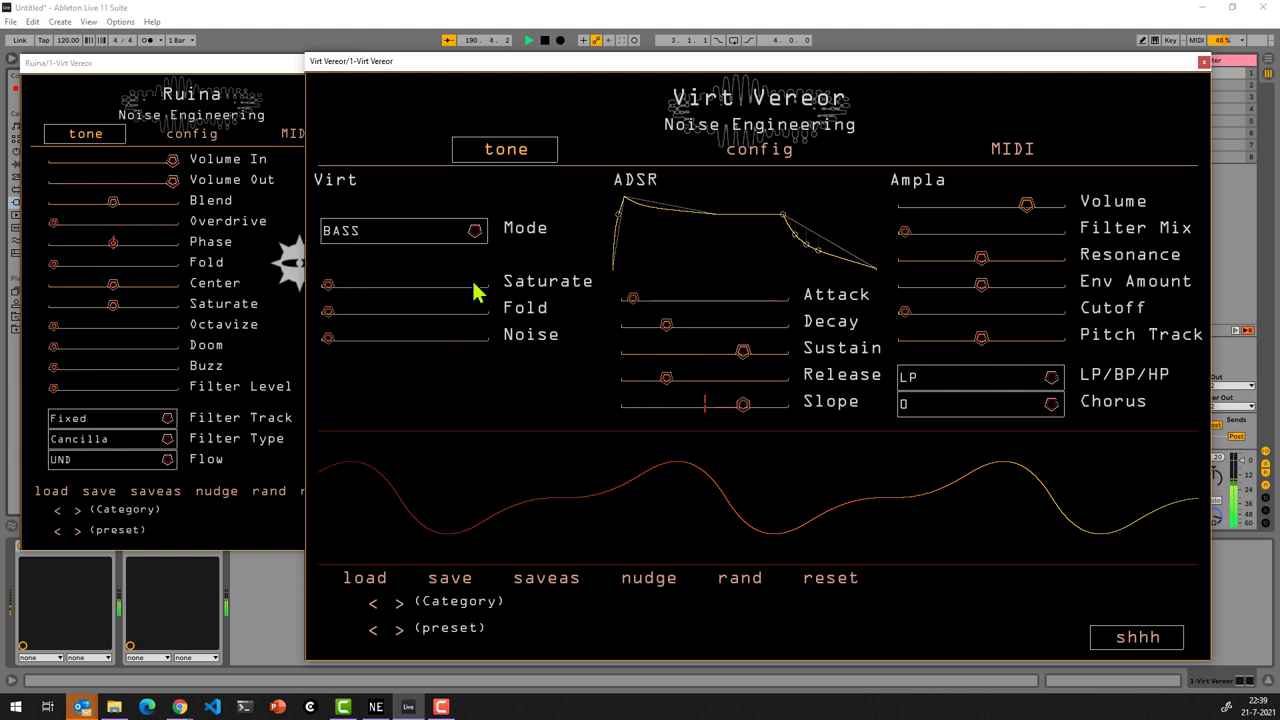
pyautogui.click(474, 232)
pyautogui.click(343, 247)
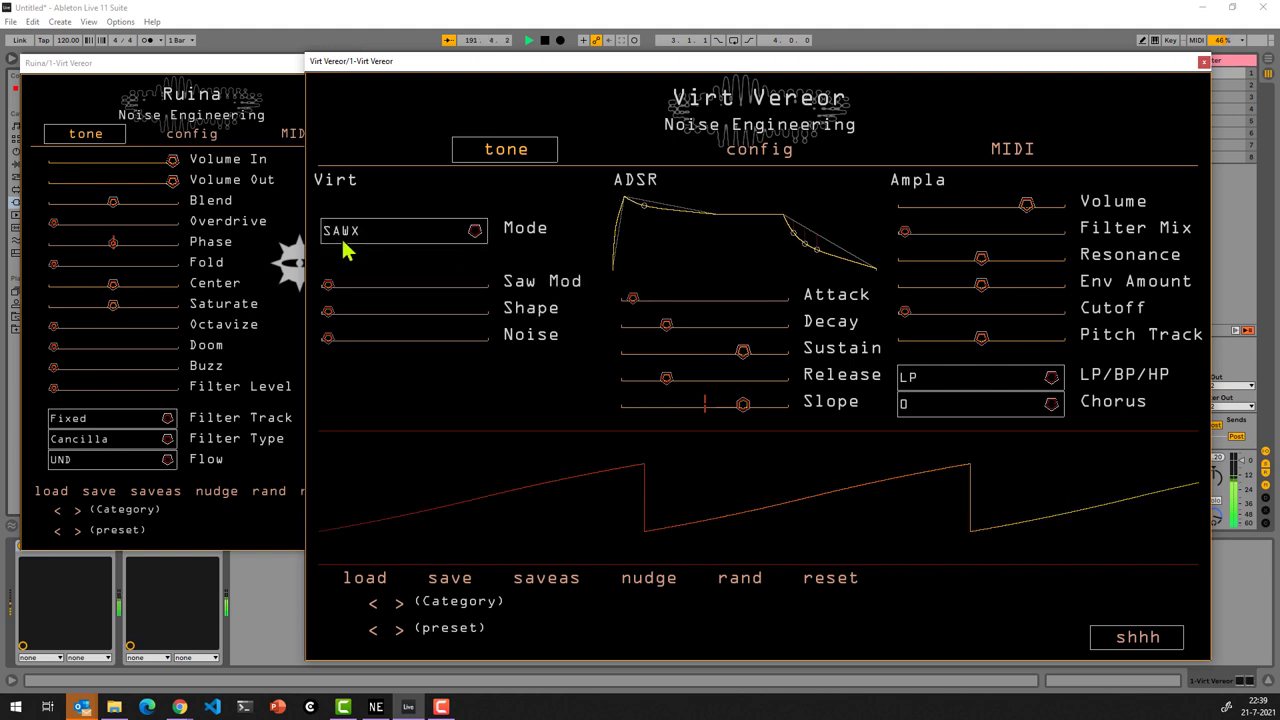
pyautogui.click(380, 238)
pyautogui.click(343, 265)
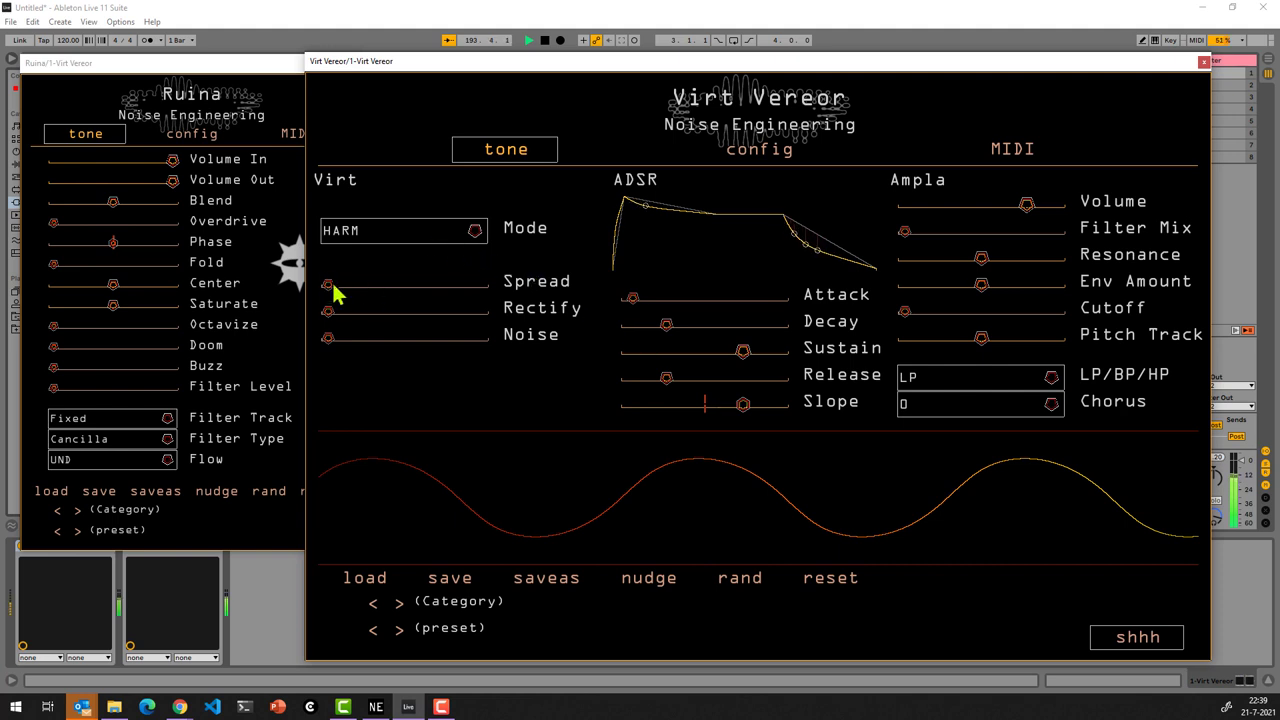
# Raise Spread to maximum and Rectify to about two-thirds, then return via SAWX to BASS.
pyautogui.moveTo(331, 286); pyautogui.dragTo(481, 284)
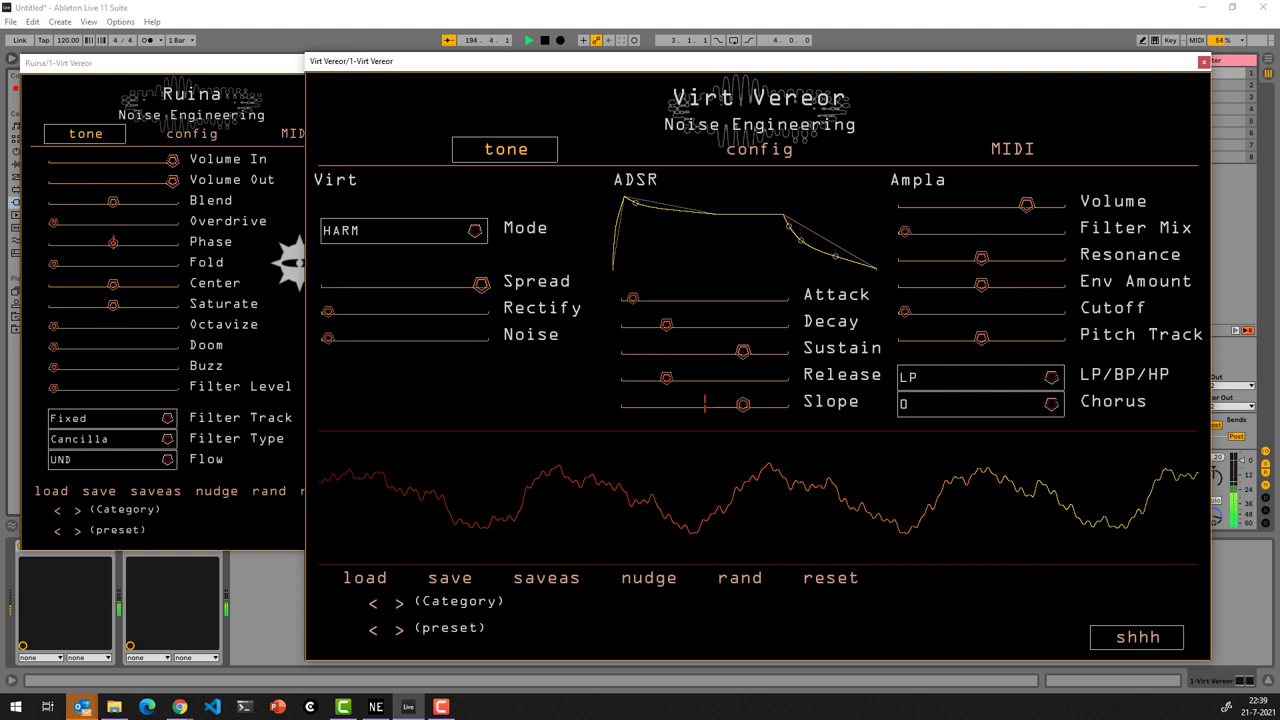
pyautogui.moveTo(346, 316); pyautogui.dragTo(463, 338)
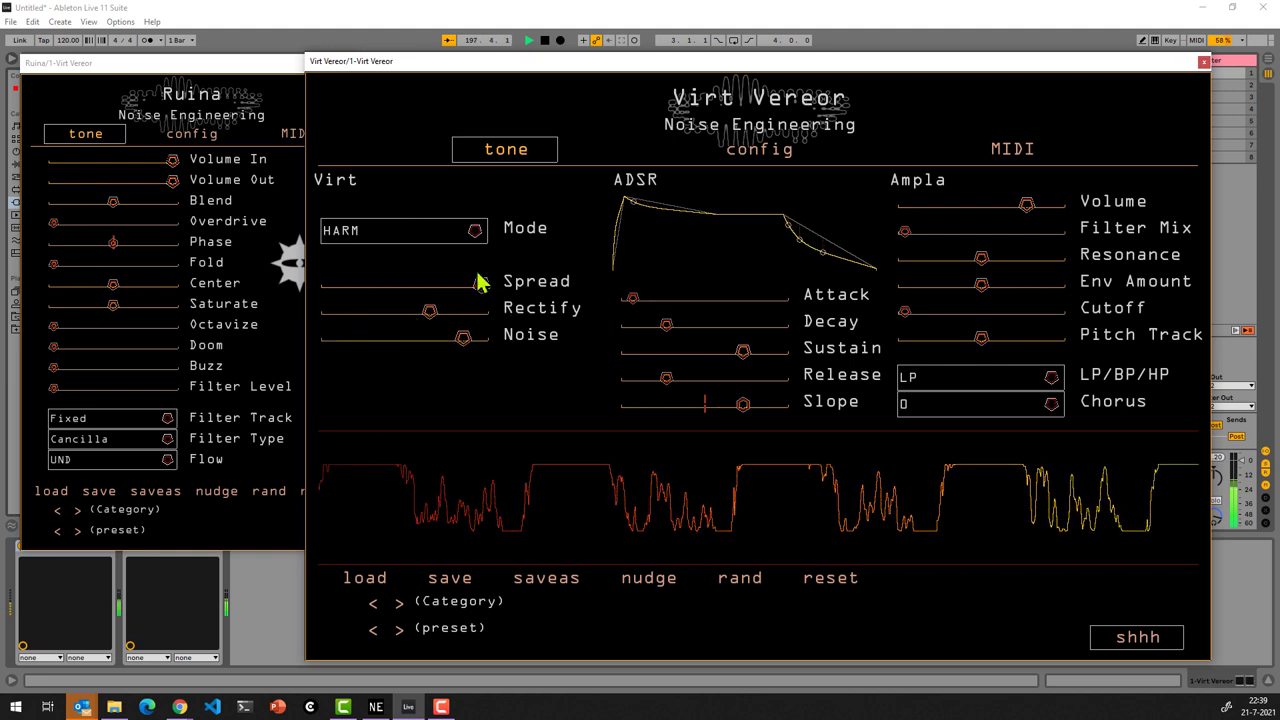
pyautogui.click(476, 236)
pyautogui.click(345, 246)
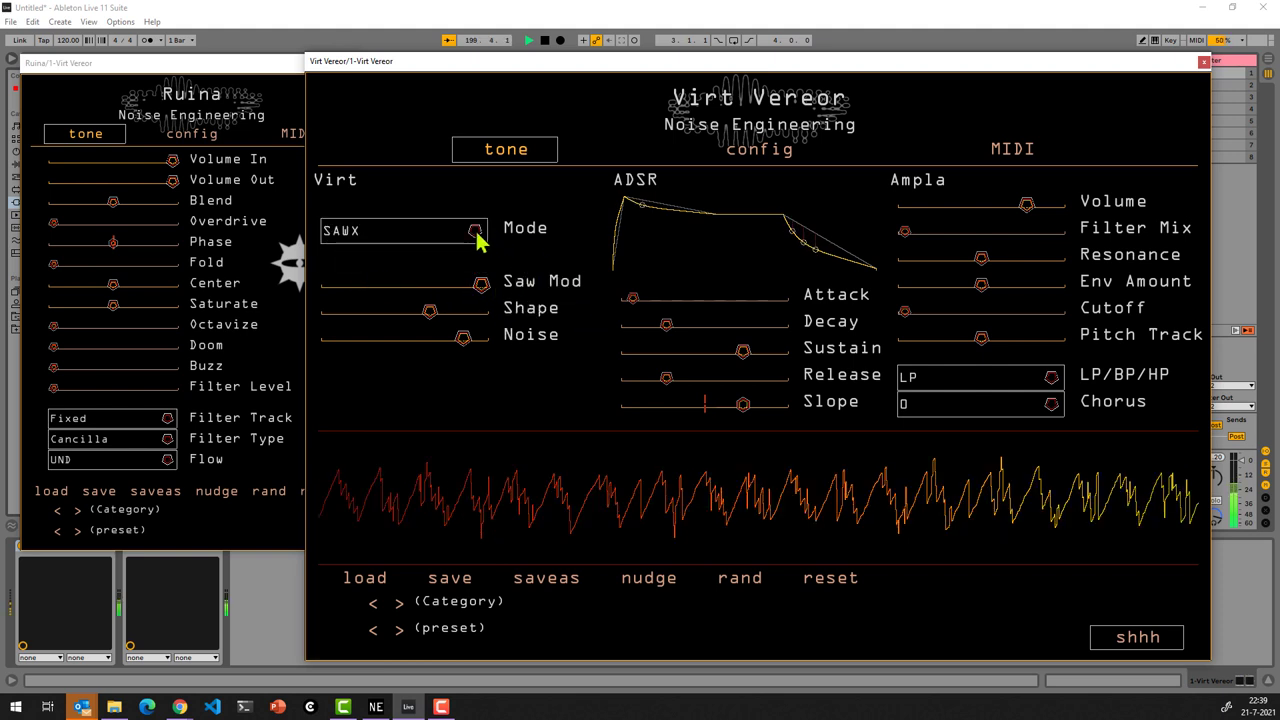
pyautogui.click(476, 236)
pyautogui.click(351, 233)
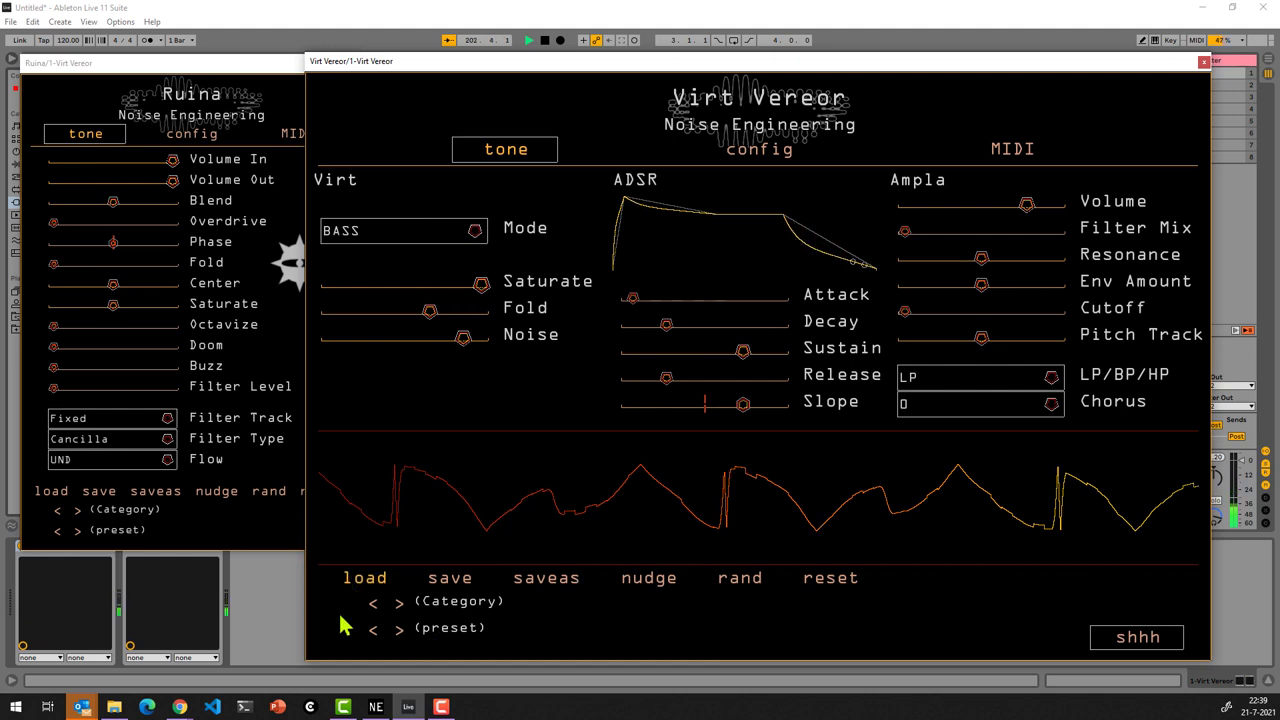
# Load Virt Vereor's Caps category and step through allocation_free, amenta, apmeid to as2boundary1as2.
pyautogui.click(399, 603)
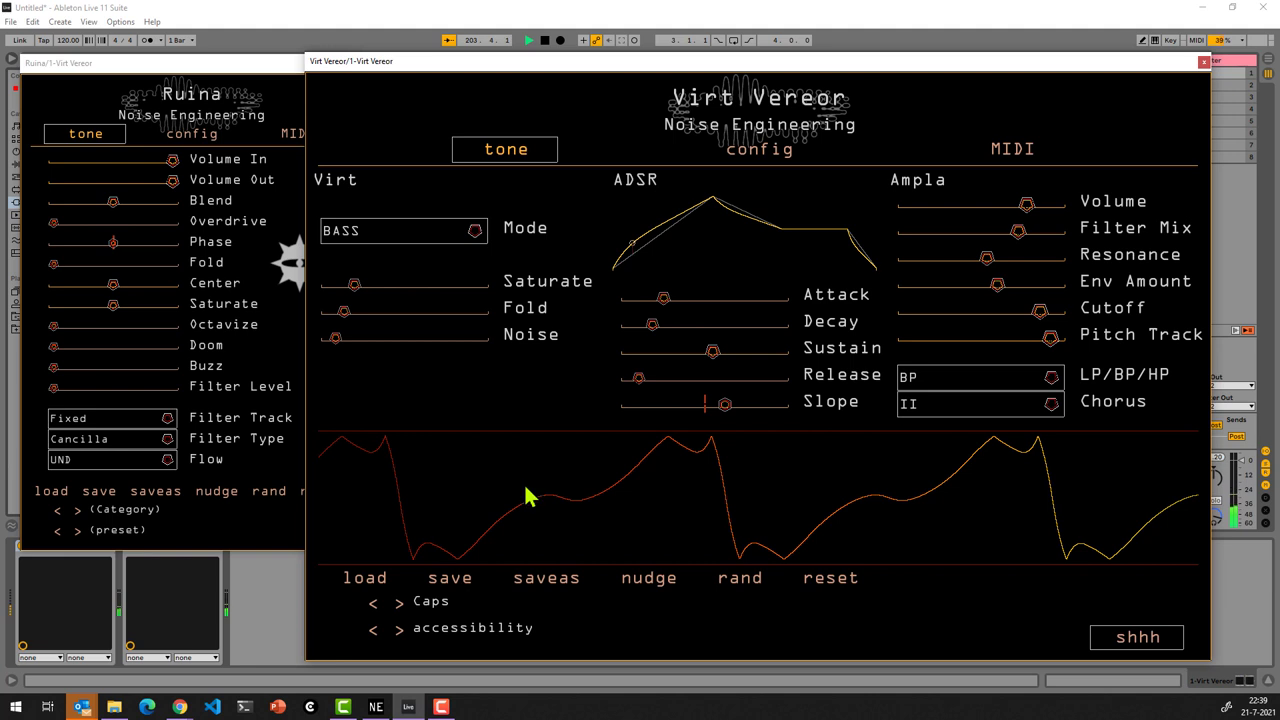
pyautogui.click(400, 631)
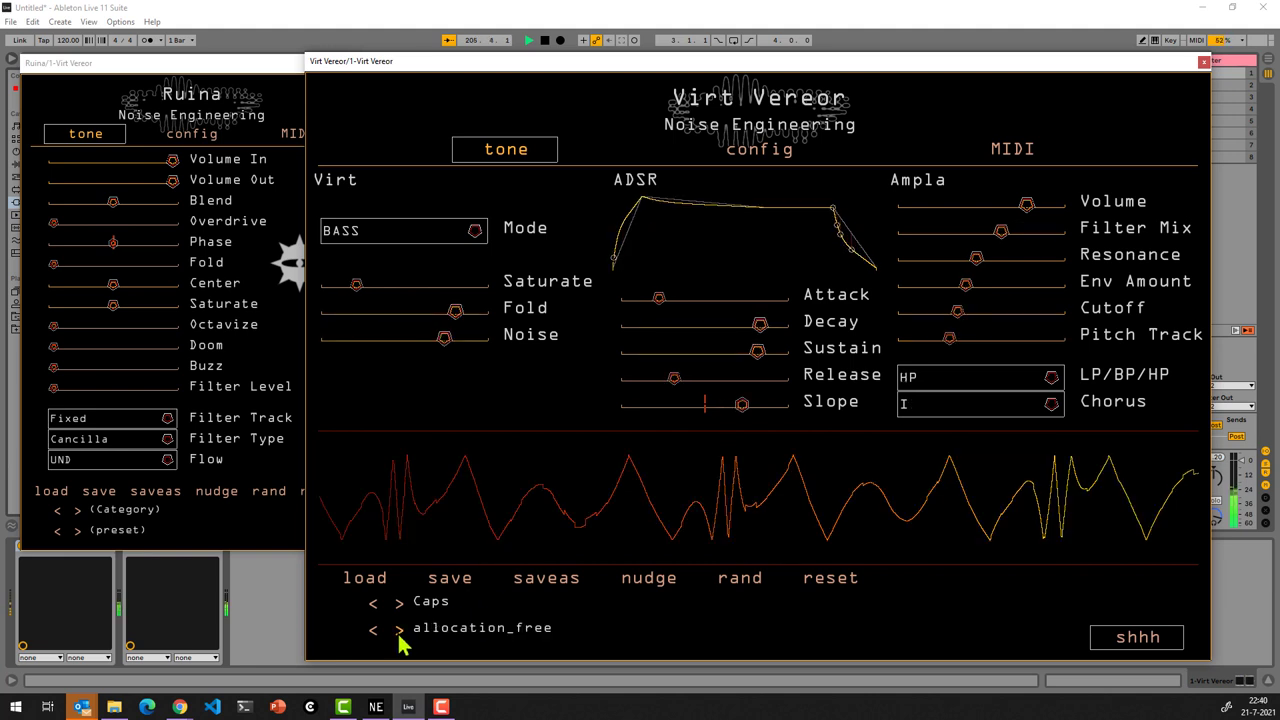
pyautogui.click(399, 631)
pyautogui.click(399, 639)
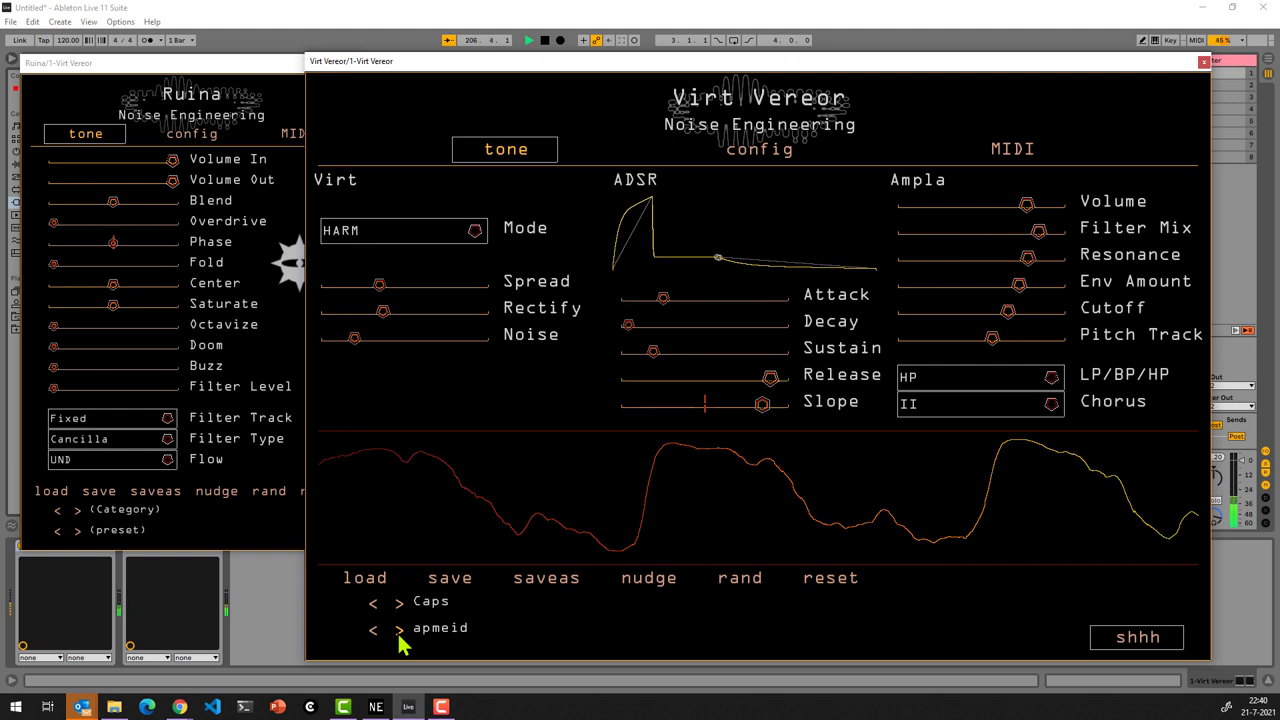
pyautogui.click(399, 631)
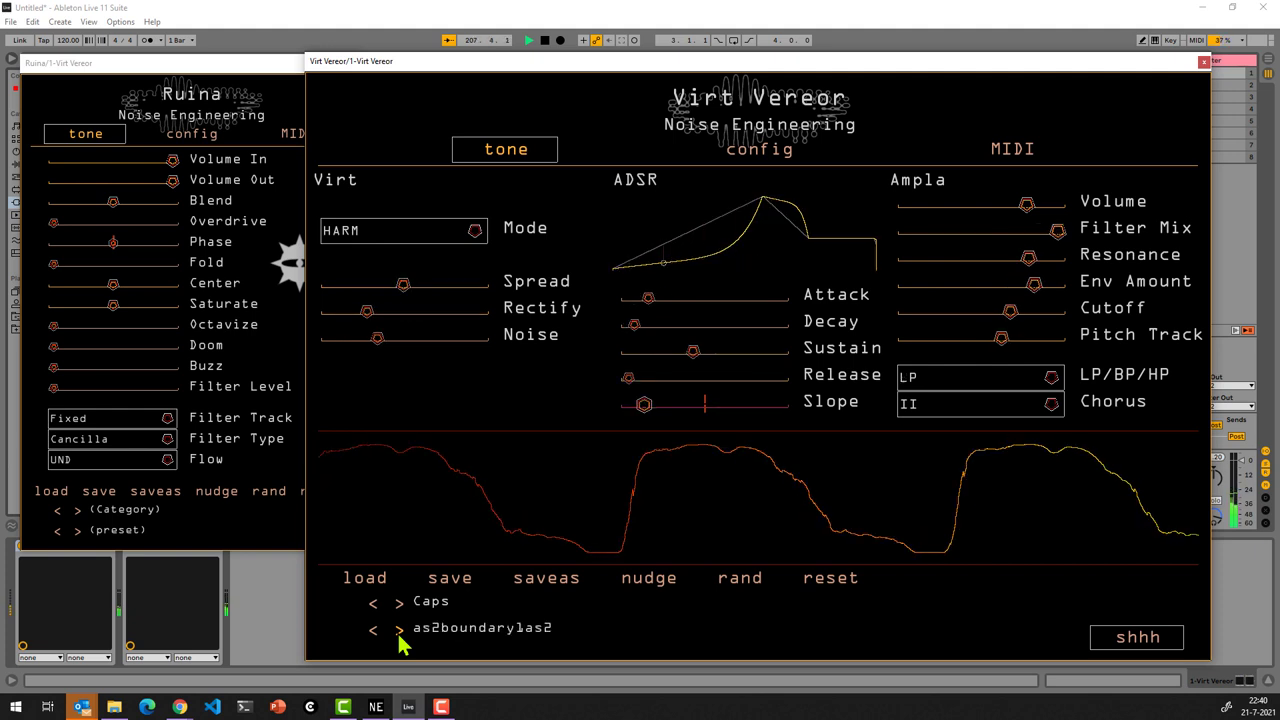
# Load a Ruina Annihilation preset and lower its Volume Out and Volume In.
pyautogui.click(78, 510)
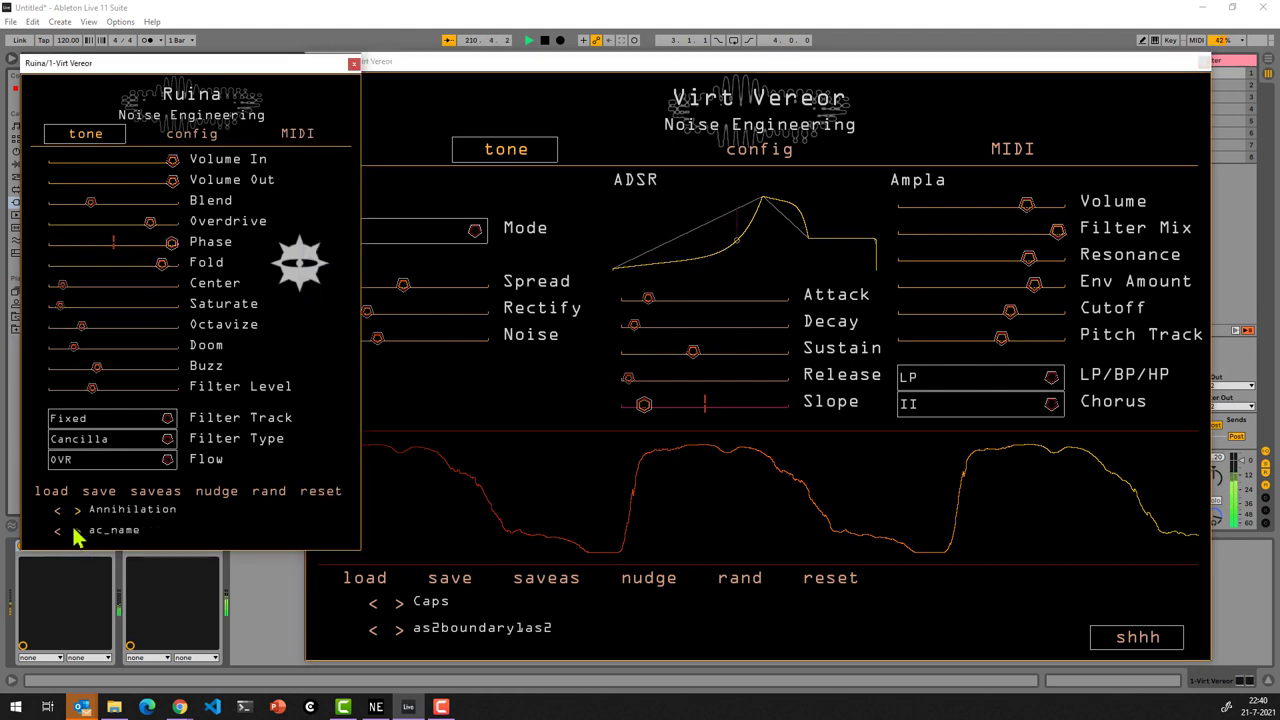
pyautogui.moveTo(172, 180); pyautogui.dragTo(130, 181)
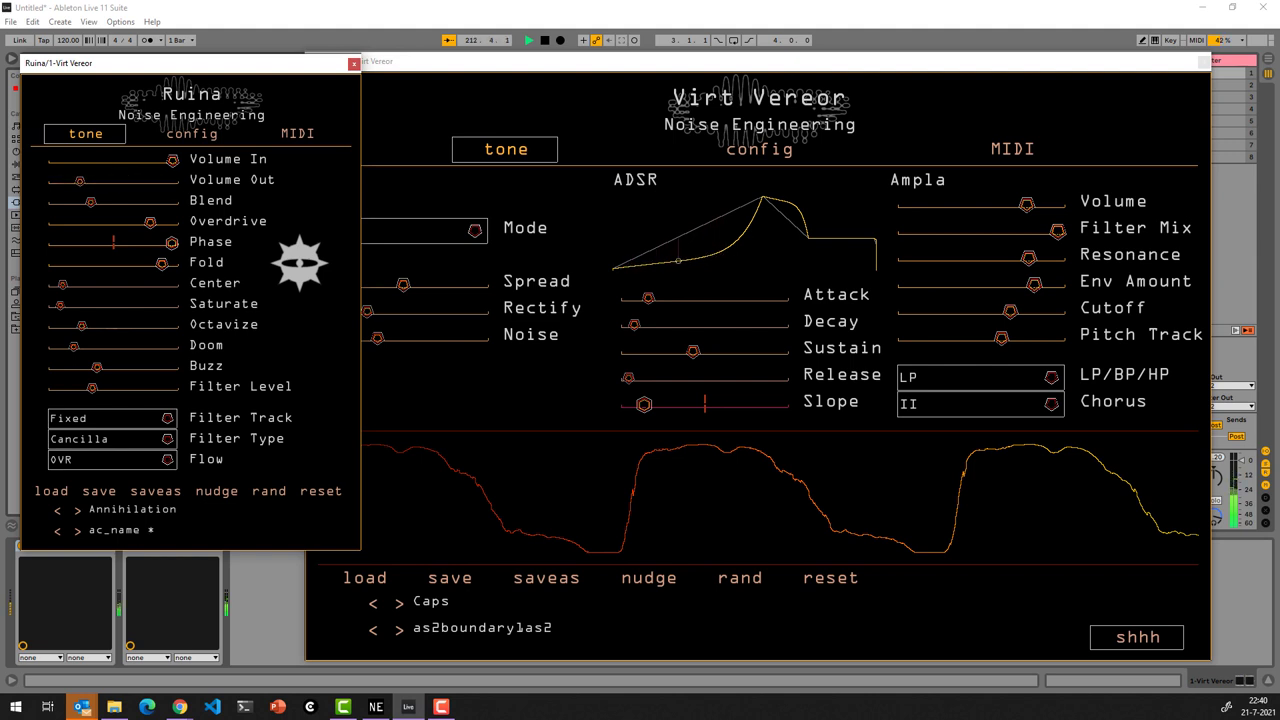
pyautogui.moveTo(172, 160)
pyautogui.mouseDown()
pyautogui.moveTo(80, 160)
pyautogui.moveTo(160, 181)
pyautogui.mouseUp()
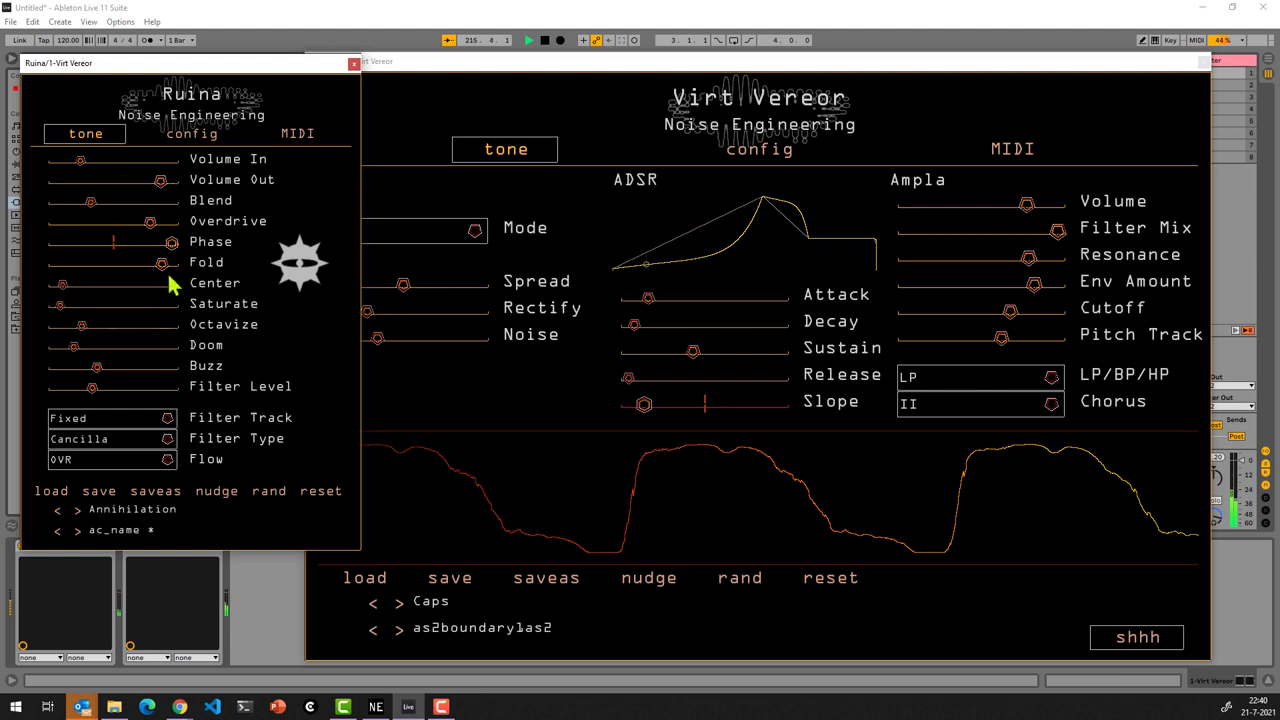
# Switch Ruina to Despair, set Filter Type to Cancilla, nudge and randomise, then reset to defaults.
pyautogui.click(77, 510)
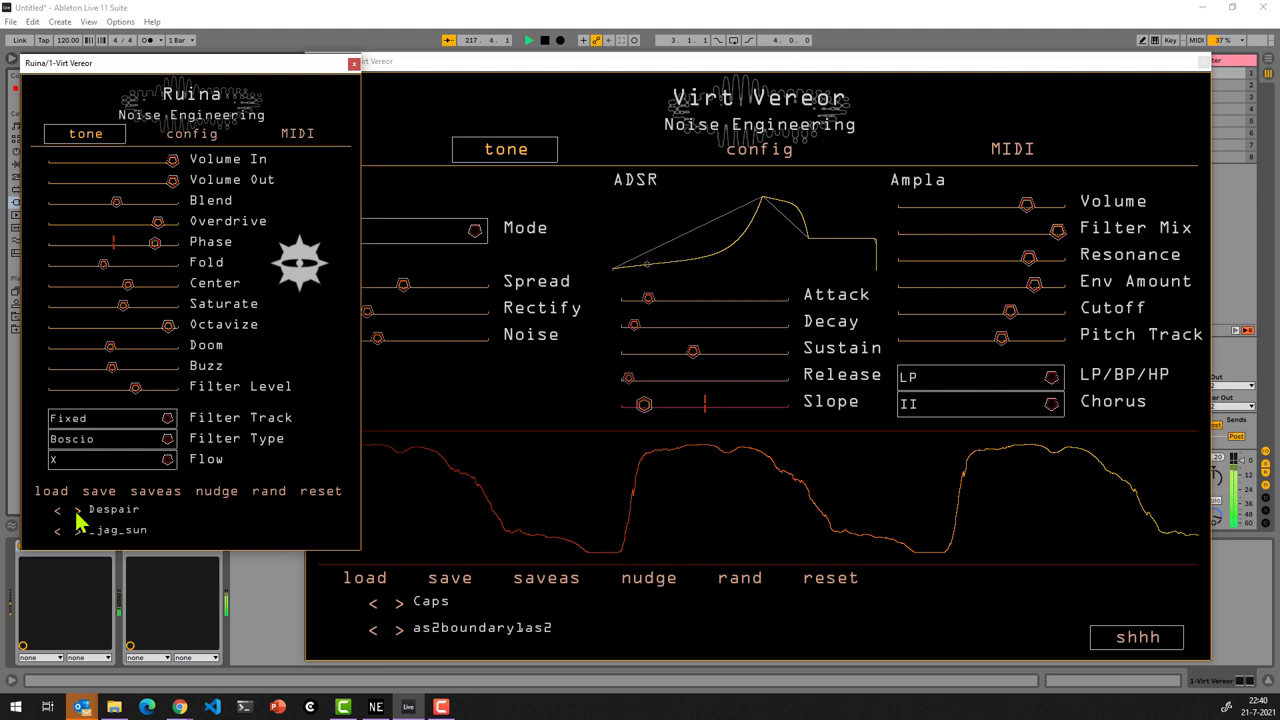
pyautogui.click(103, 443)
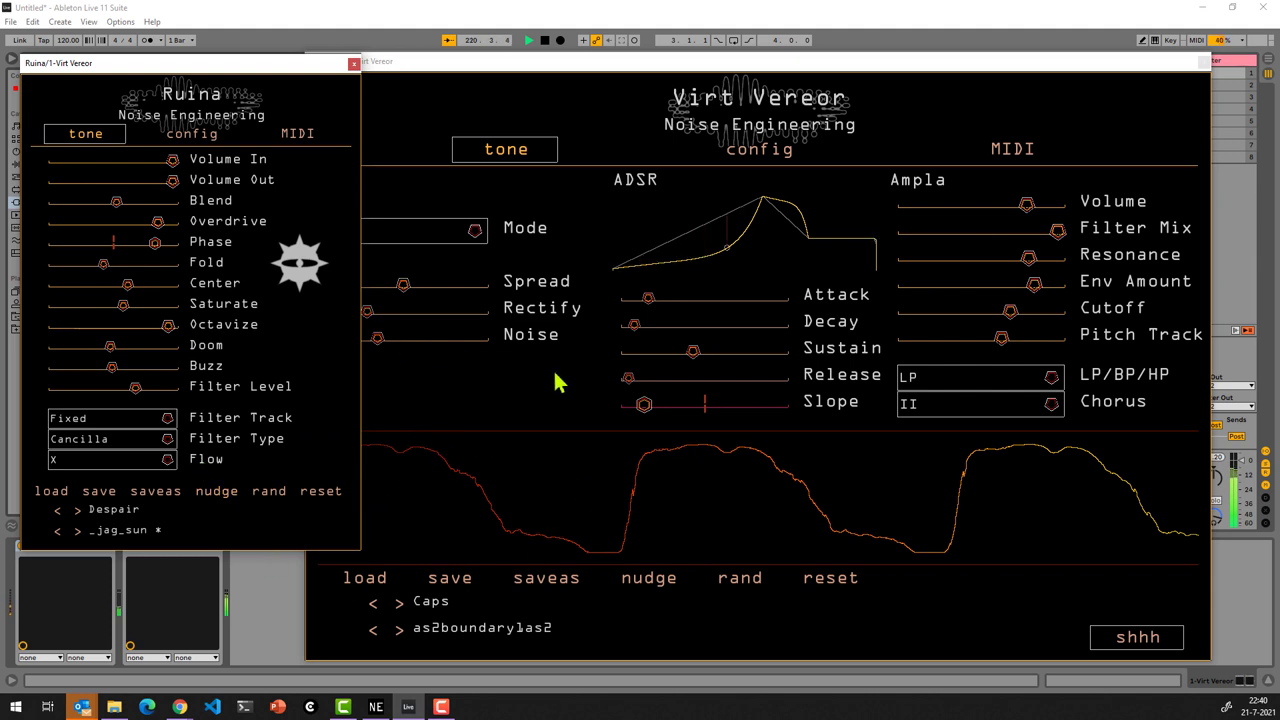
pyautogui.click(228, 492)
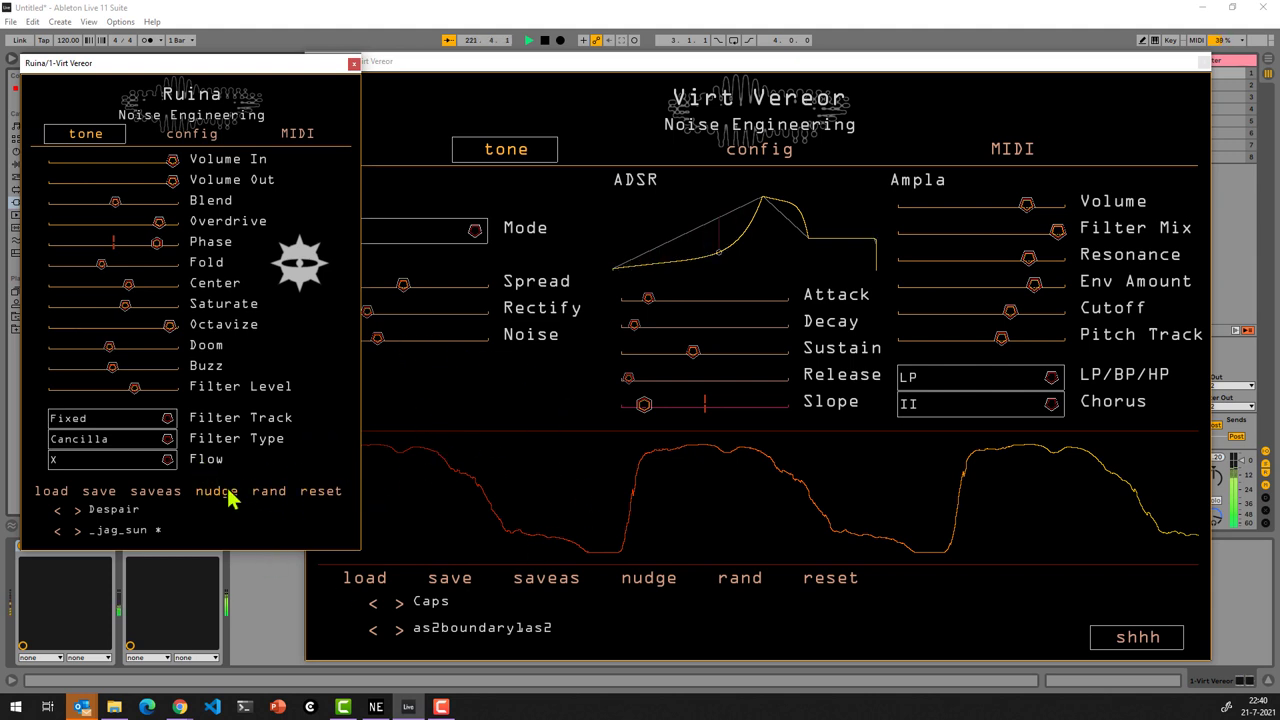
pyautogui.click(277, 493)
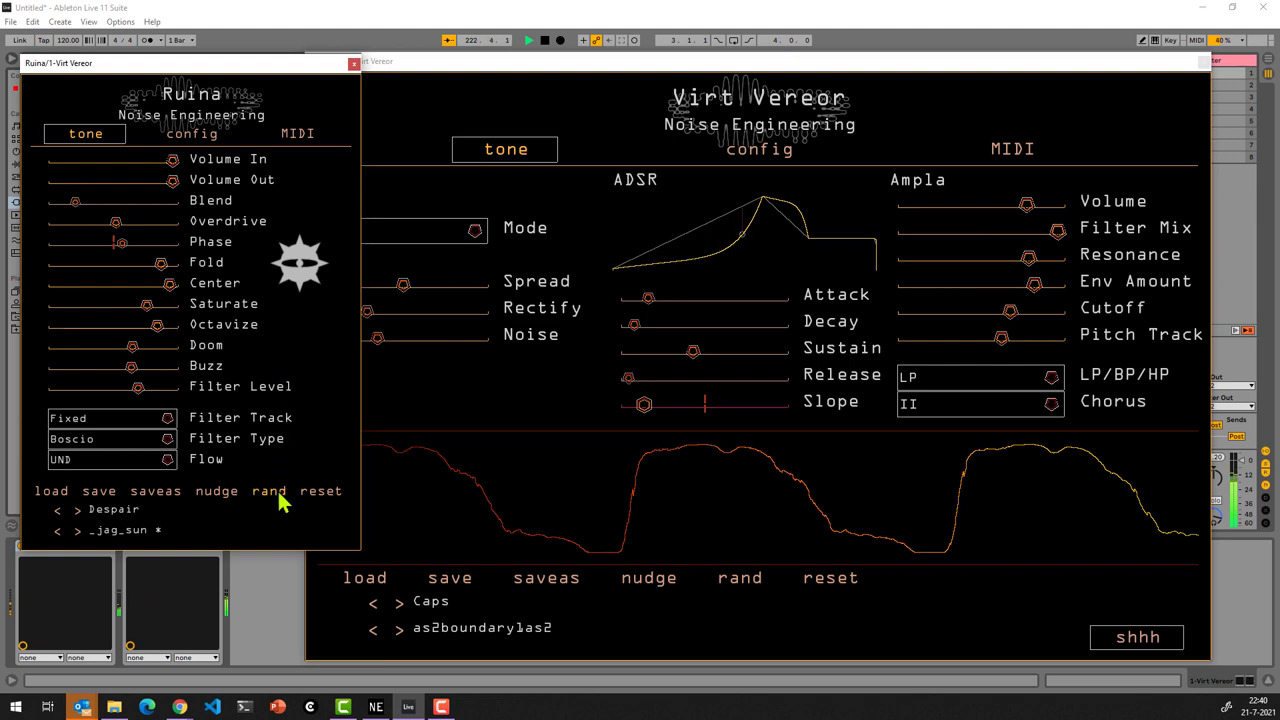
pyautogui.click(321, 493)
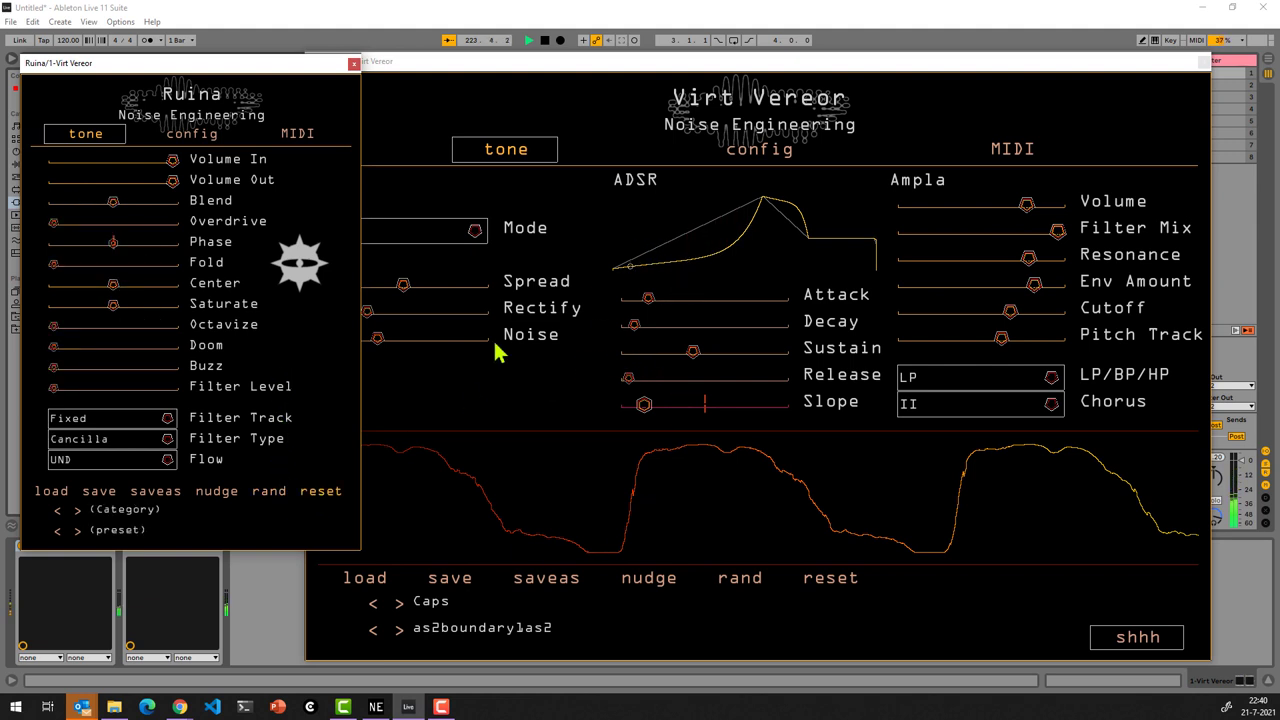
# Bring Virt Vereor forward and step its categories past Escape to the Home preset _jpl_net.
pyautogui.click(486, 248)
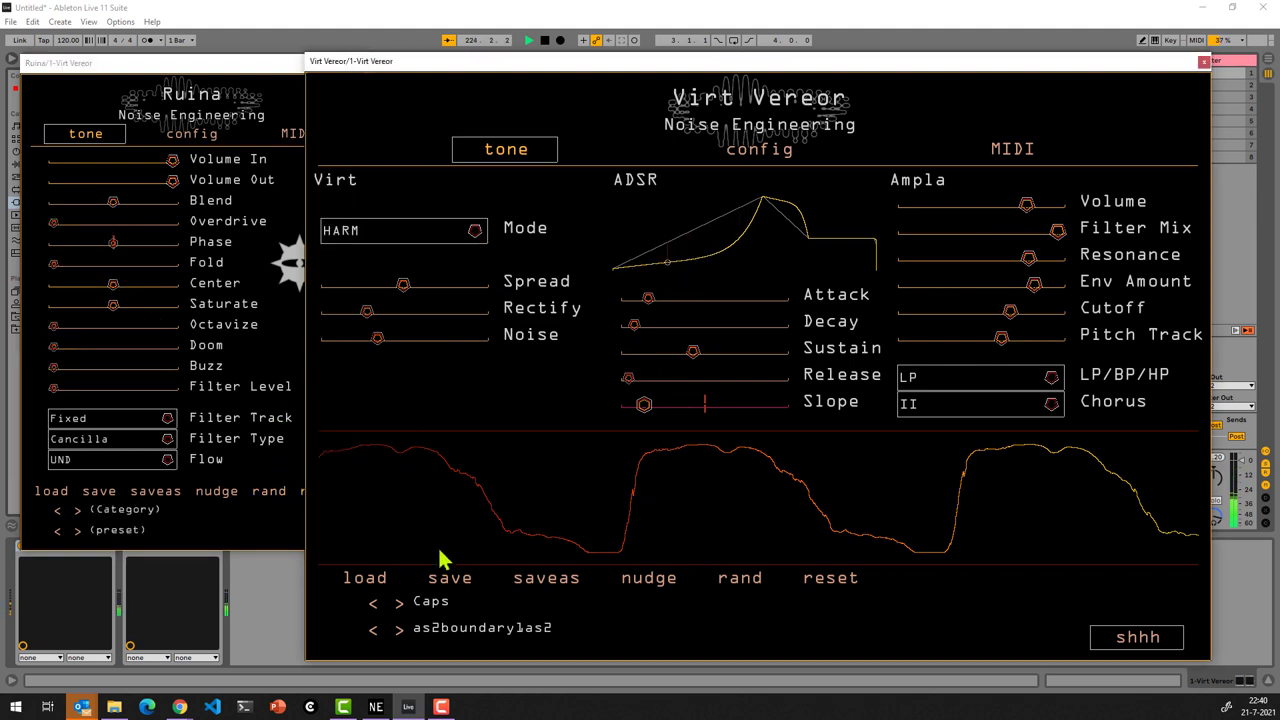
pyautogui.click(398, 602)
pyautogui.click(398, 602)
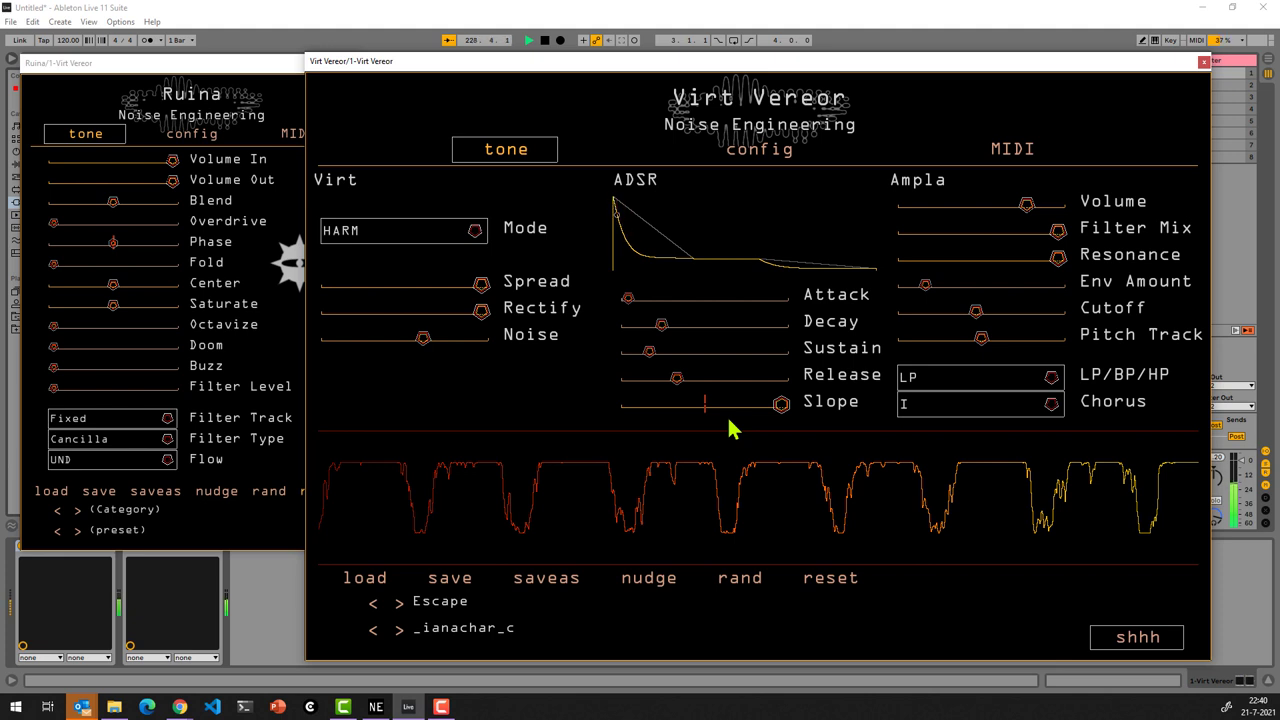
pyautogui.click(405, 612)
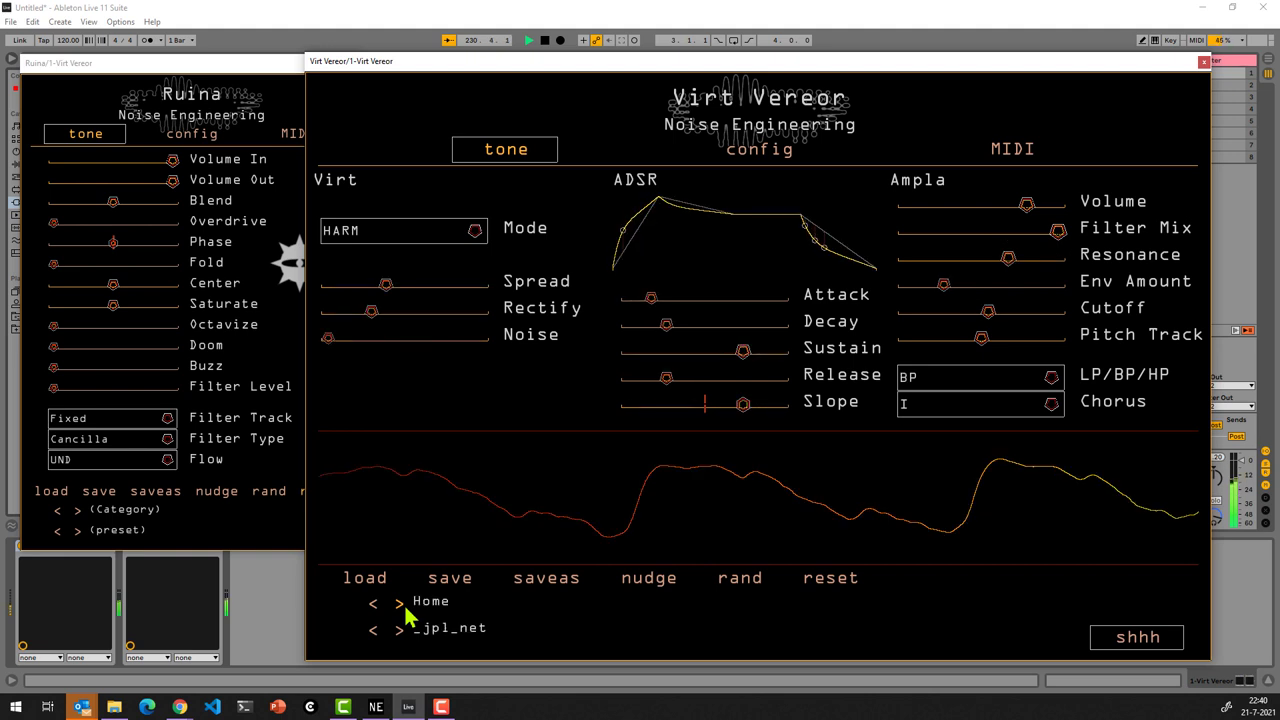